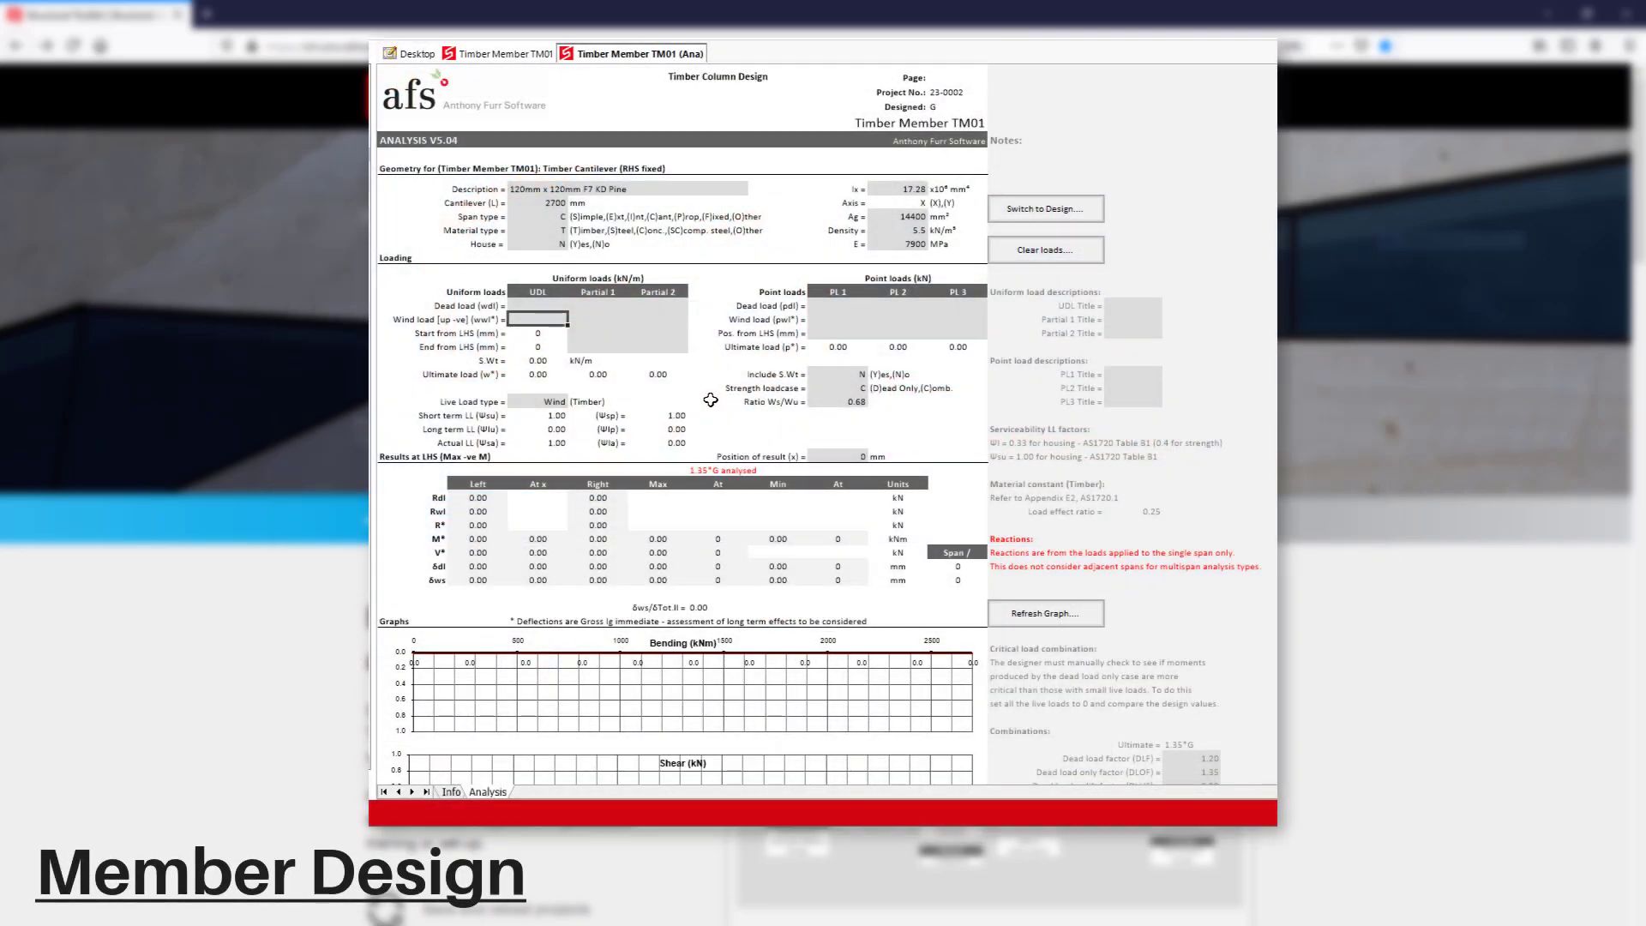
- Give Timber Member TM01 a 0.3 uniform wind load, review the graphs, then show Column DS01's design sheet
type("0.3")
key("Tab")
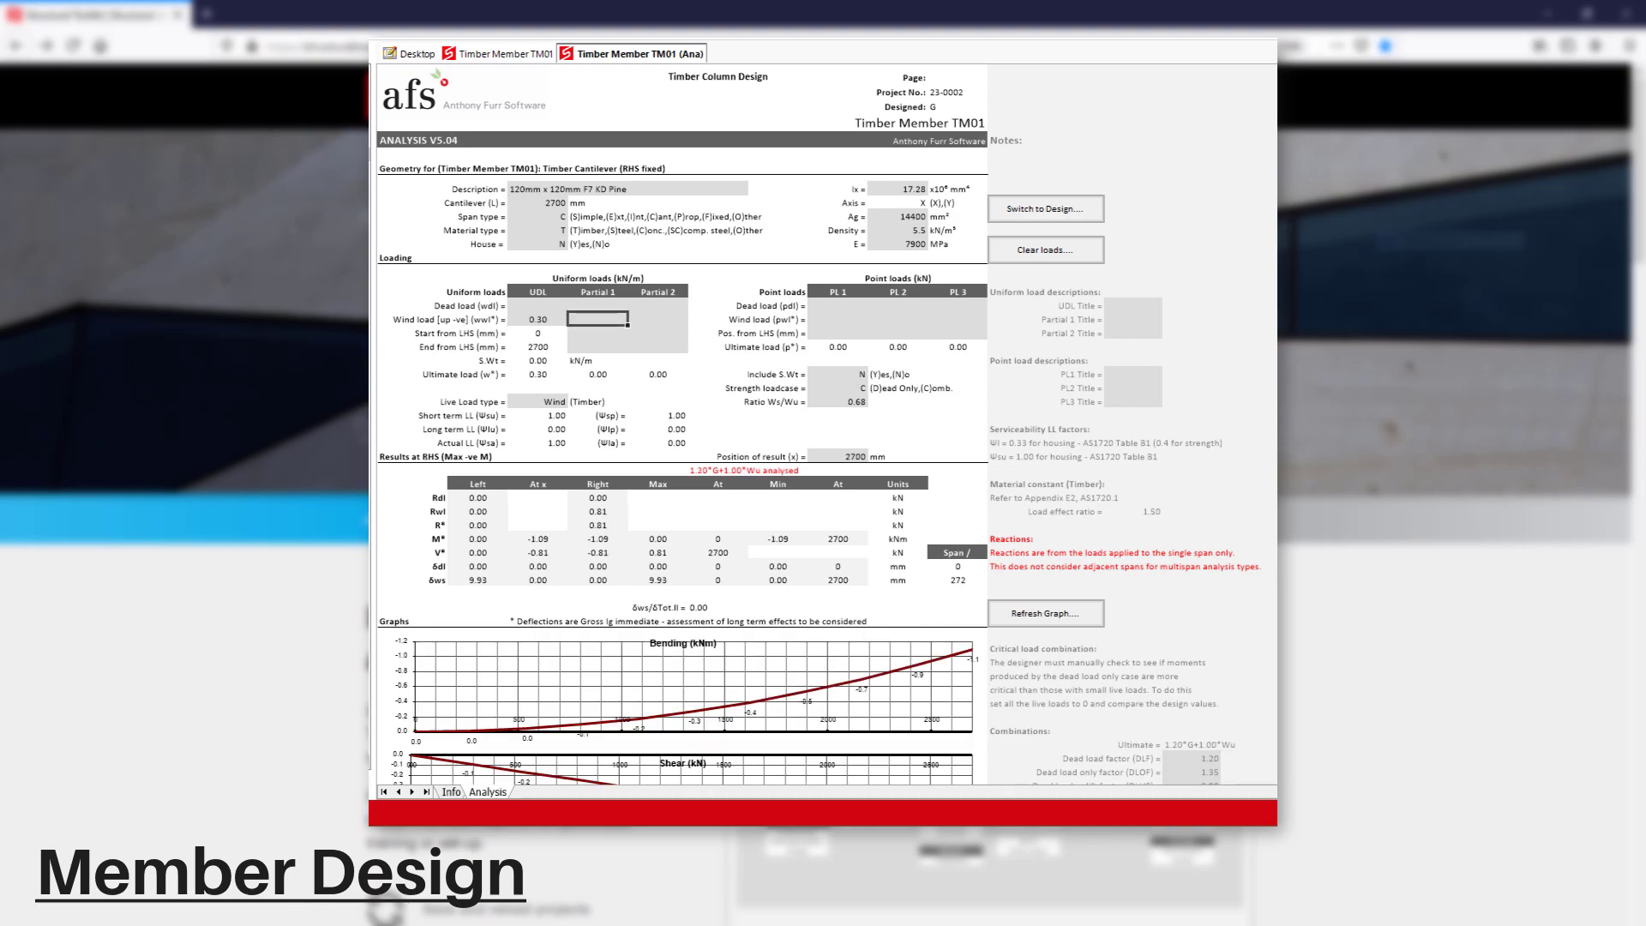
scroll(681, 424, "down", 8)
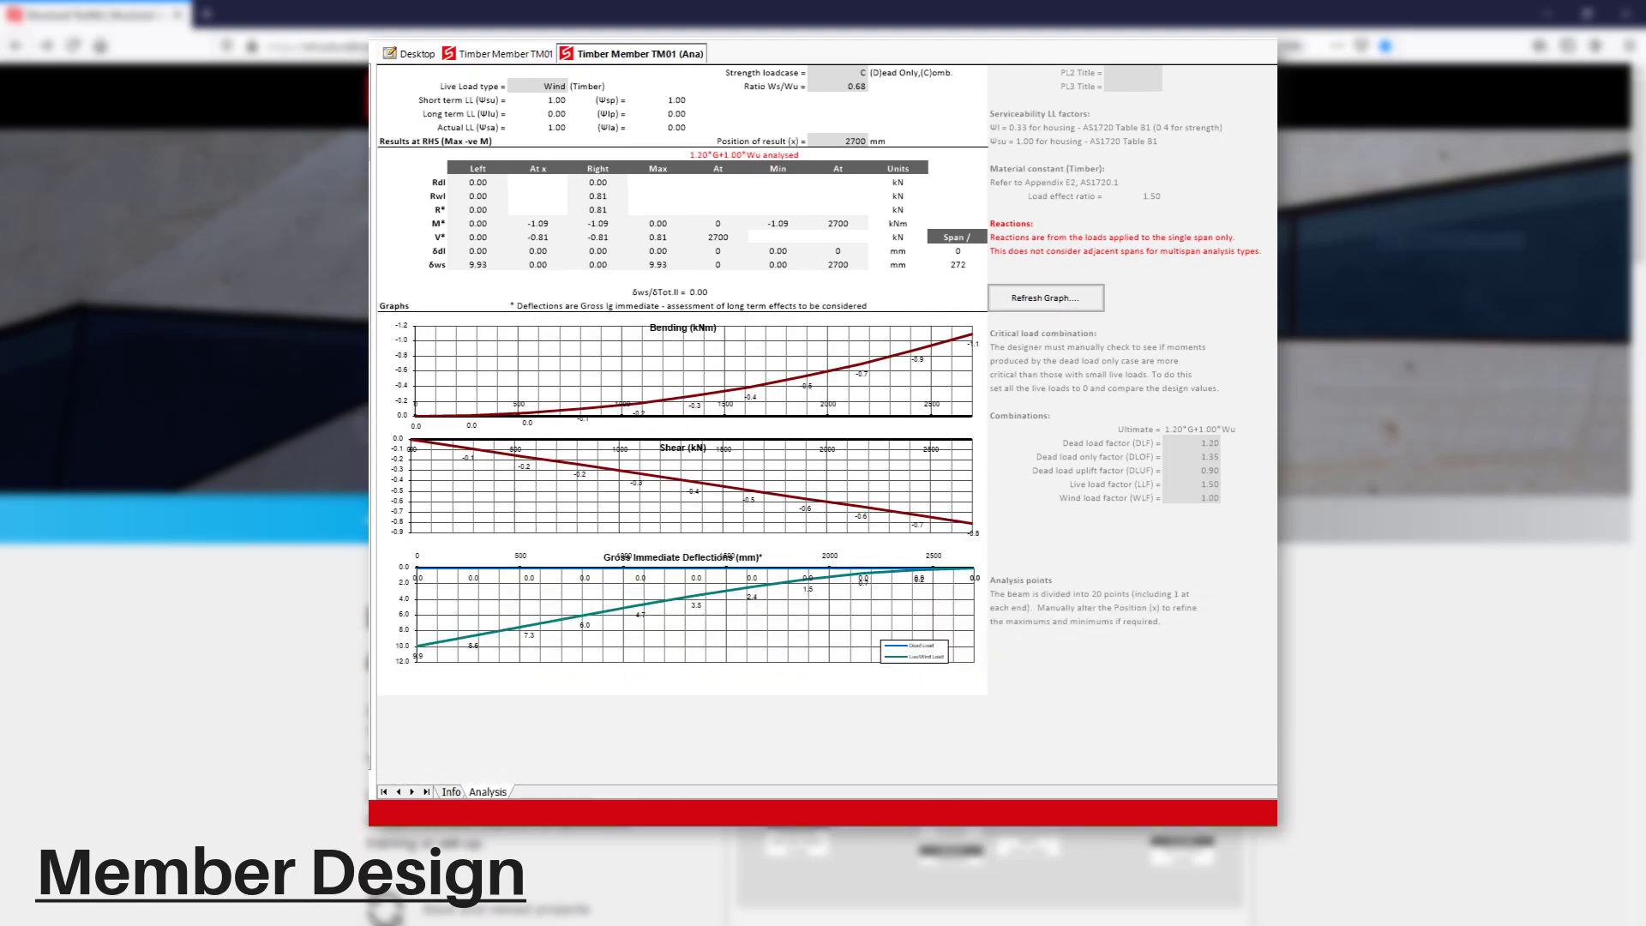
scroll(1235, 261, "up", 10)
left_click(1082, 142)
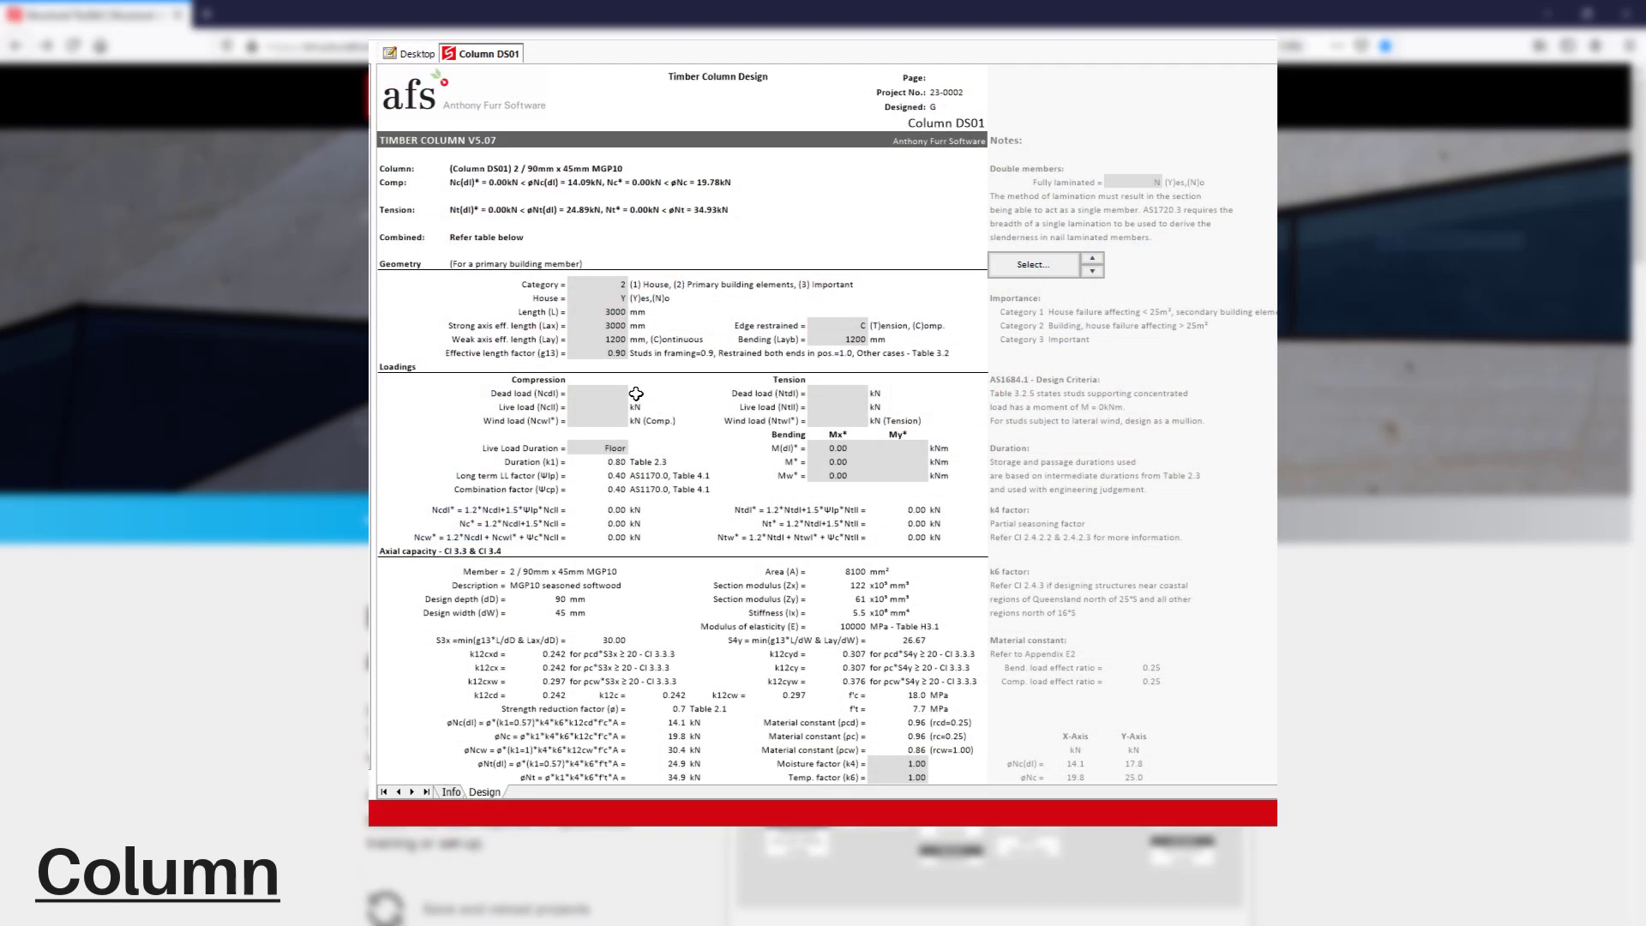
- Link Column DS01's dead, live and wind load cells to the Floor Beam FB01 reaction
left_click_drag(635, 393, 612, 423)
right_click(611, 423)
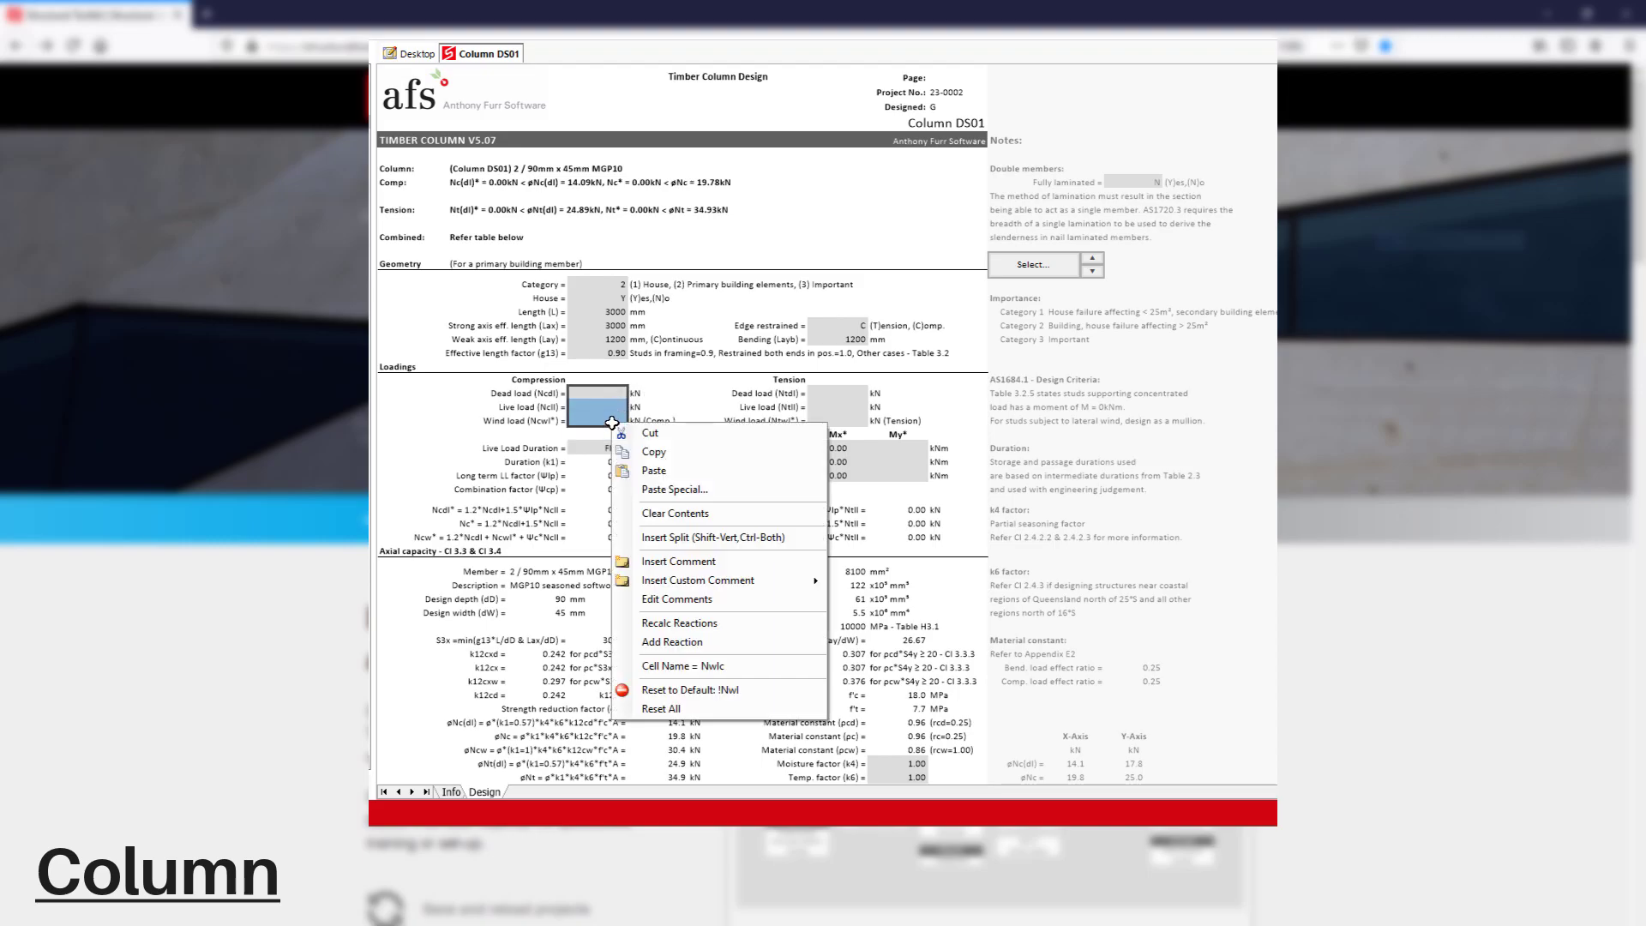
left_click(666, 642)
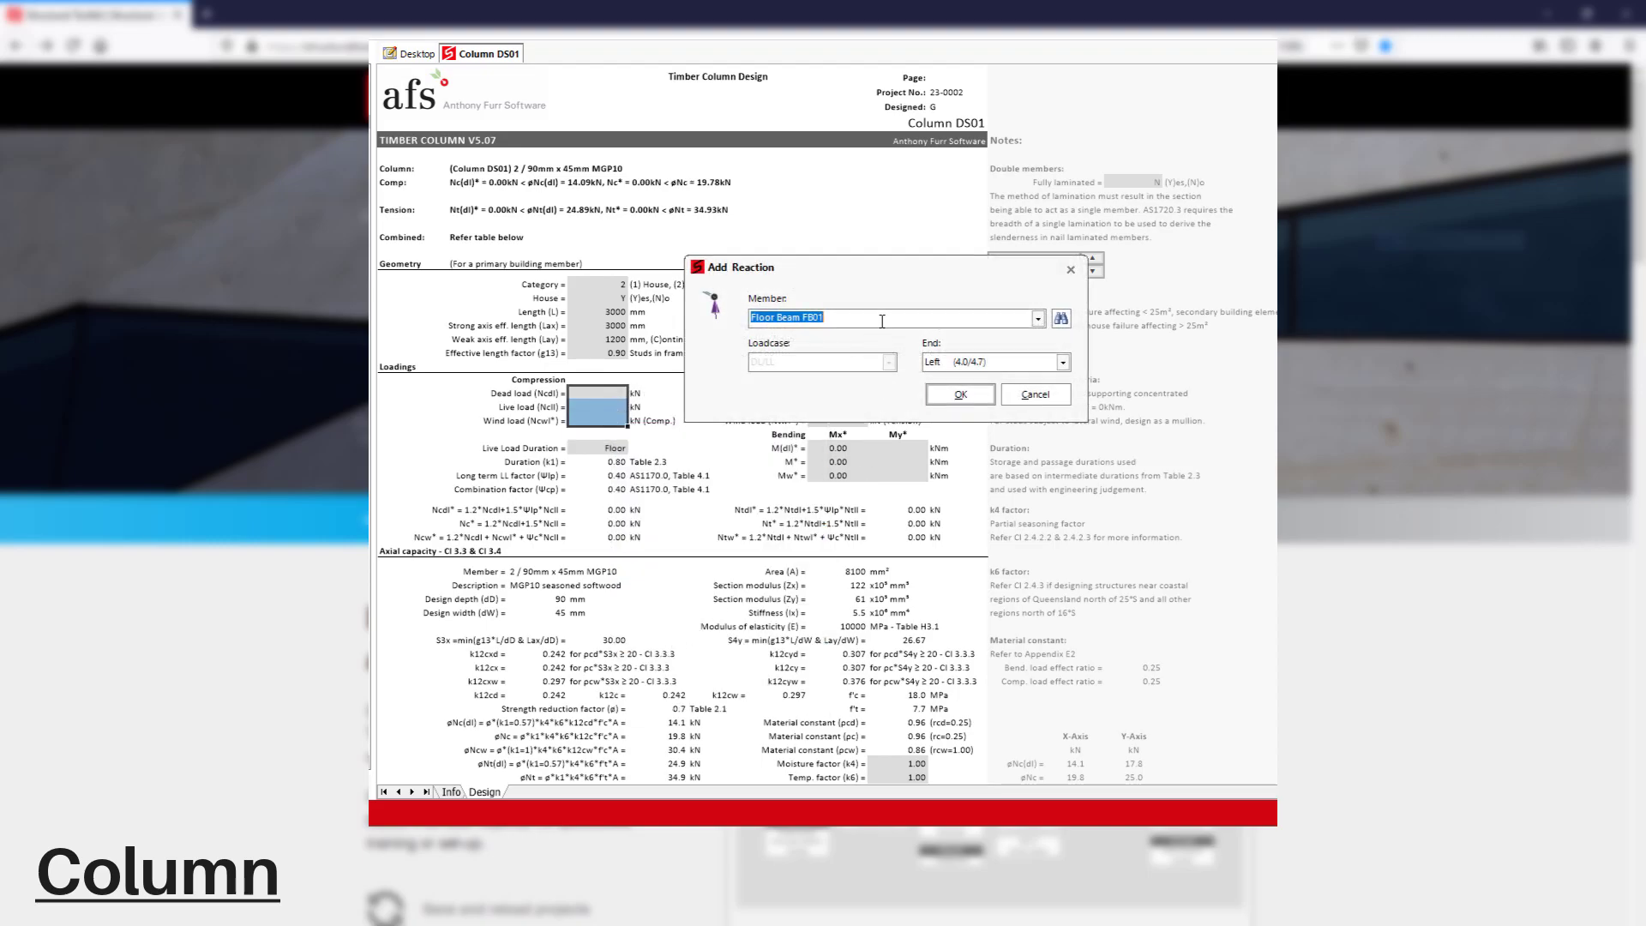
left_click(956, 398)
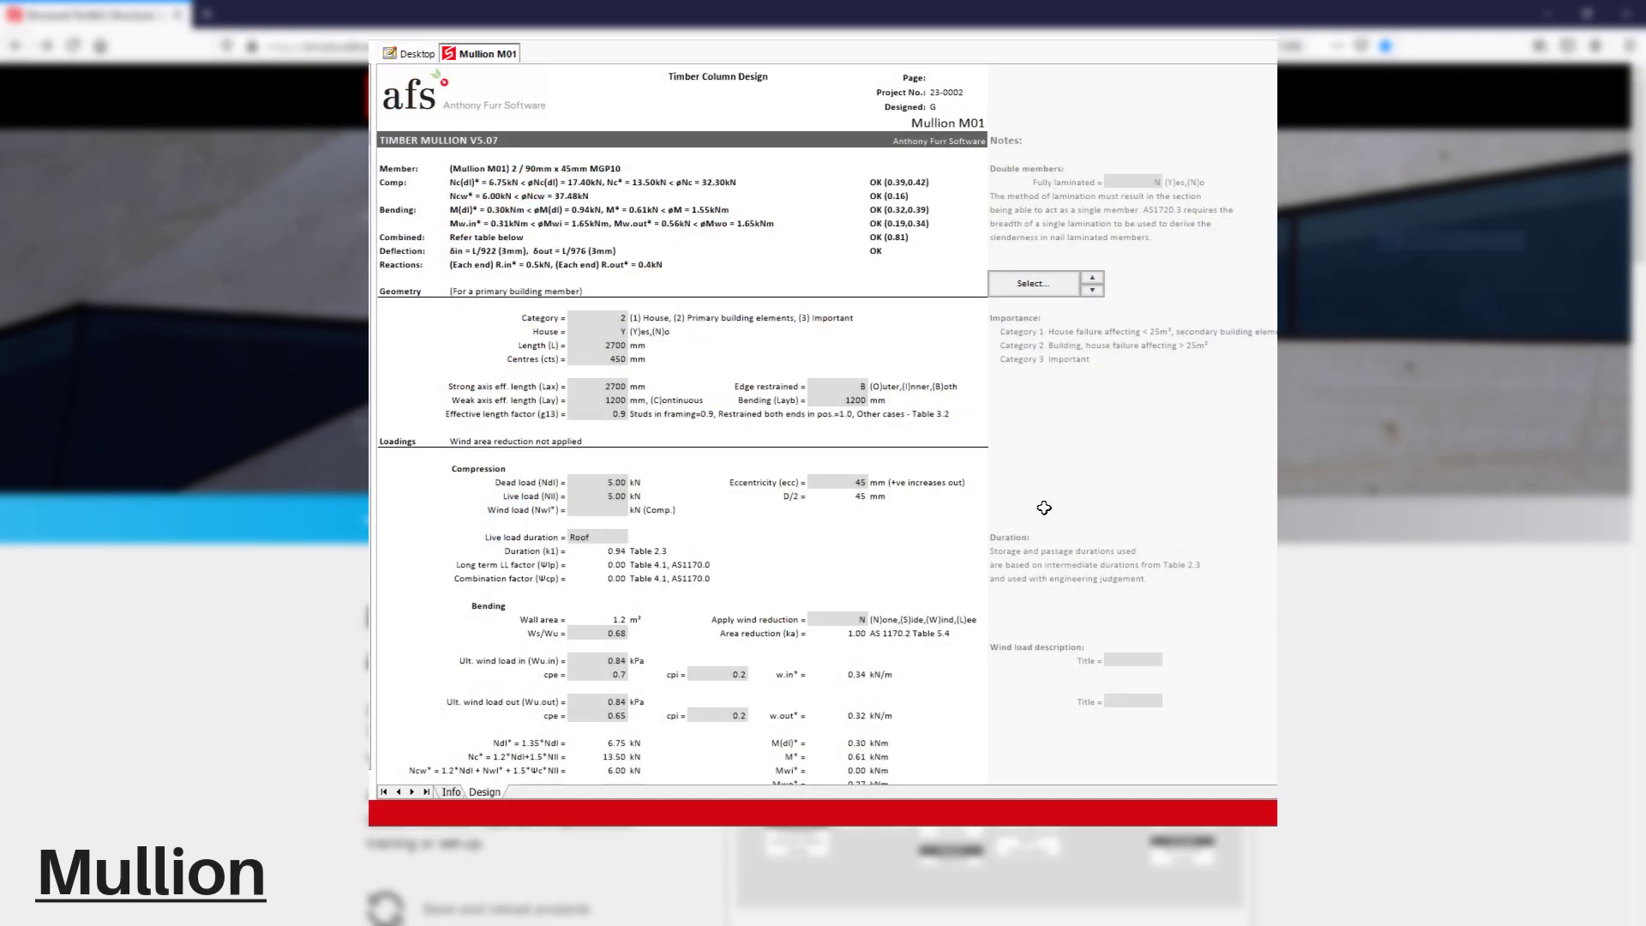
- Enter 0.68 kPa as Mullion M01's ultimate wind load in
left_click(988, 583)
scroll(864, 634, "down", 4)
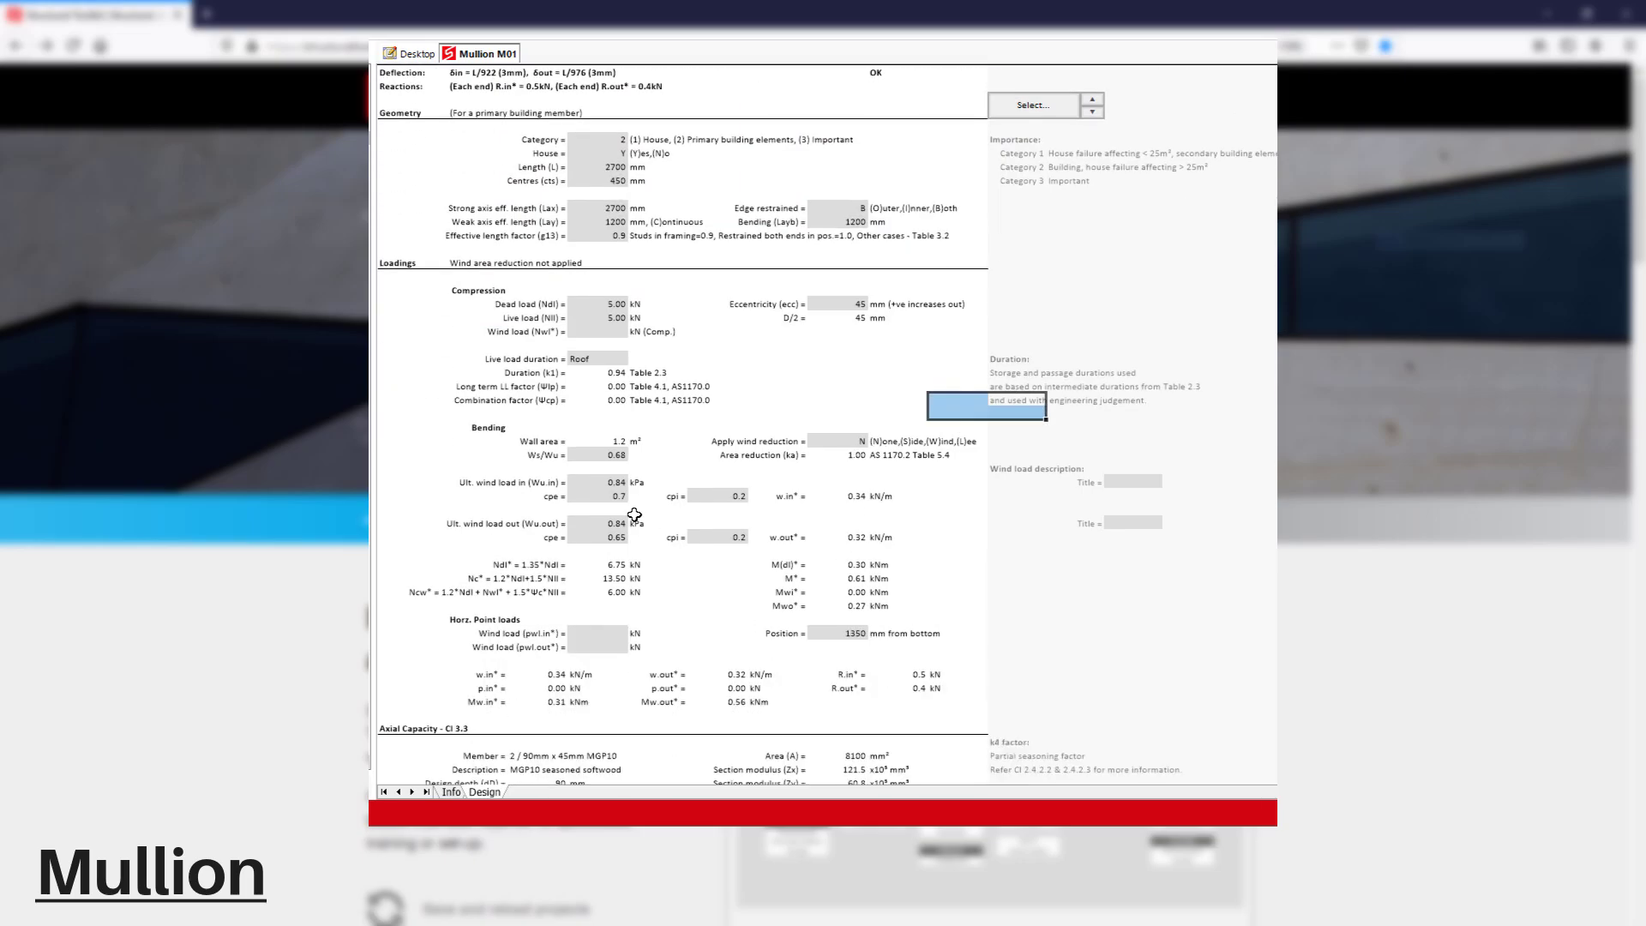
left_click(597, 481)
type("0.68")
key("Tab")
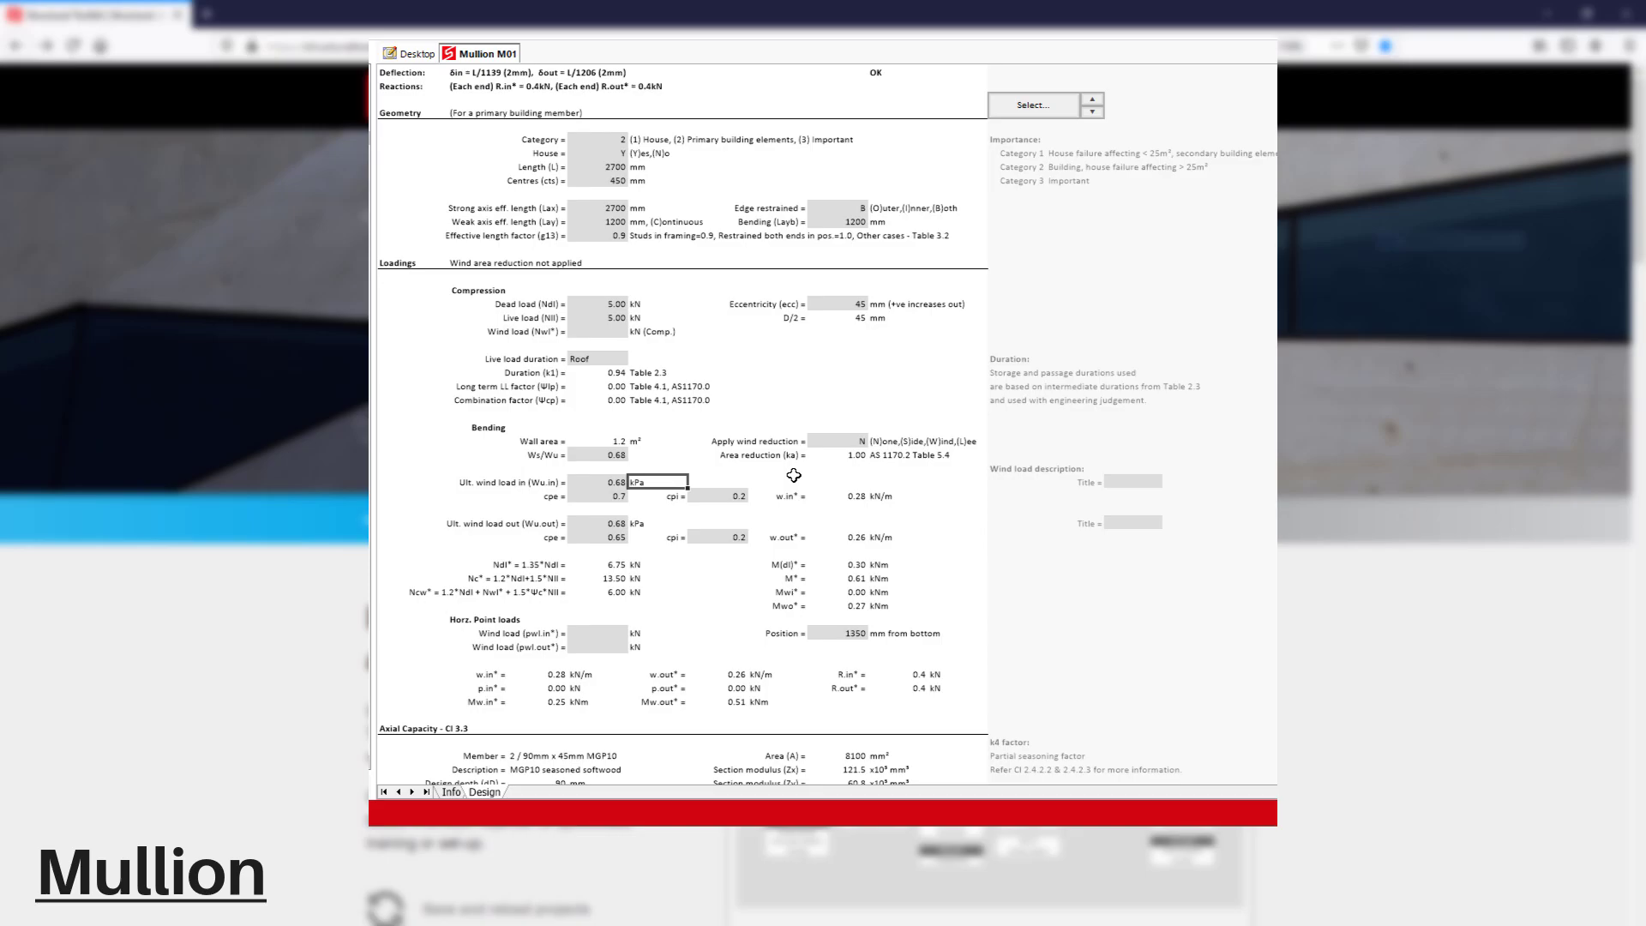
scroll(793, 476, "up", 4)
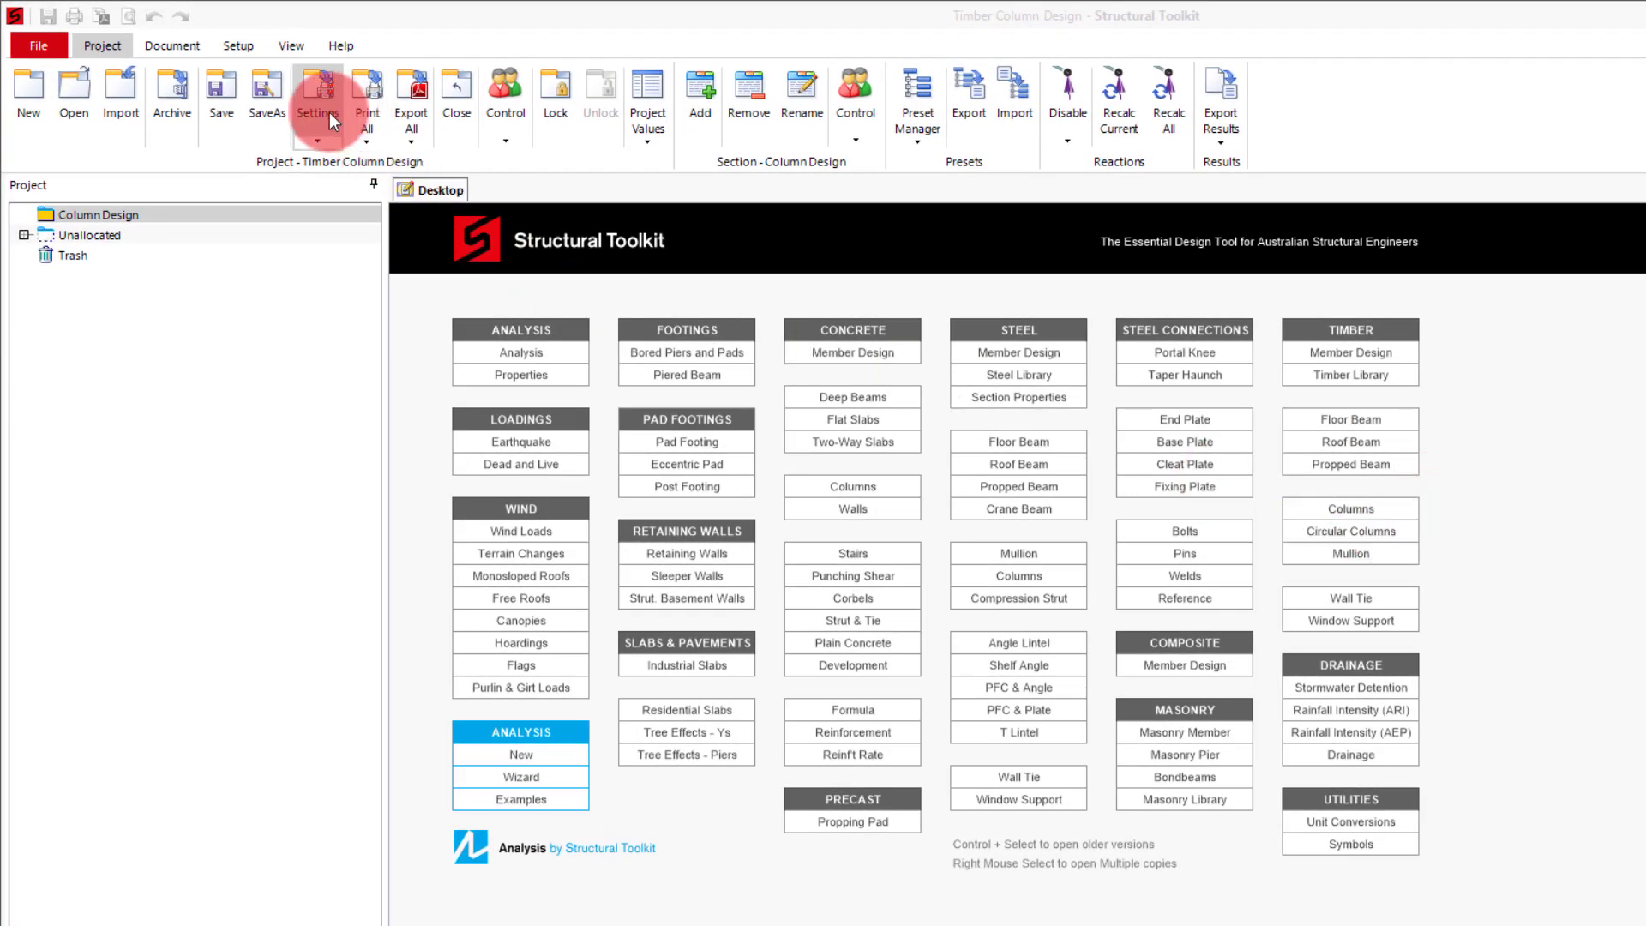
- Import Floor Beam FB01 and Roof Beam RB01 from the Beam Design > Roof folder
left_click(186, 44)
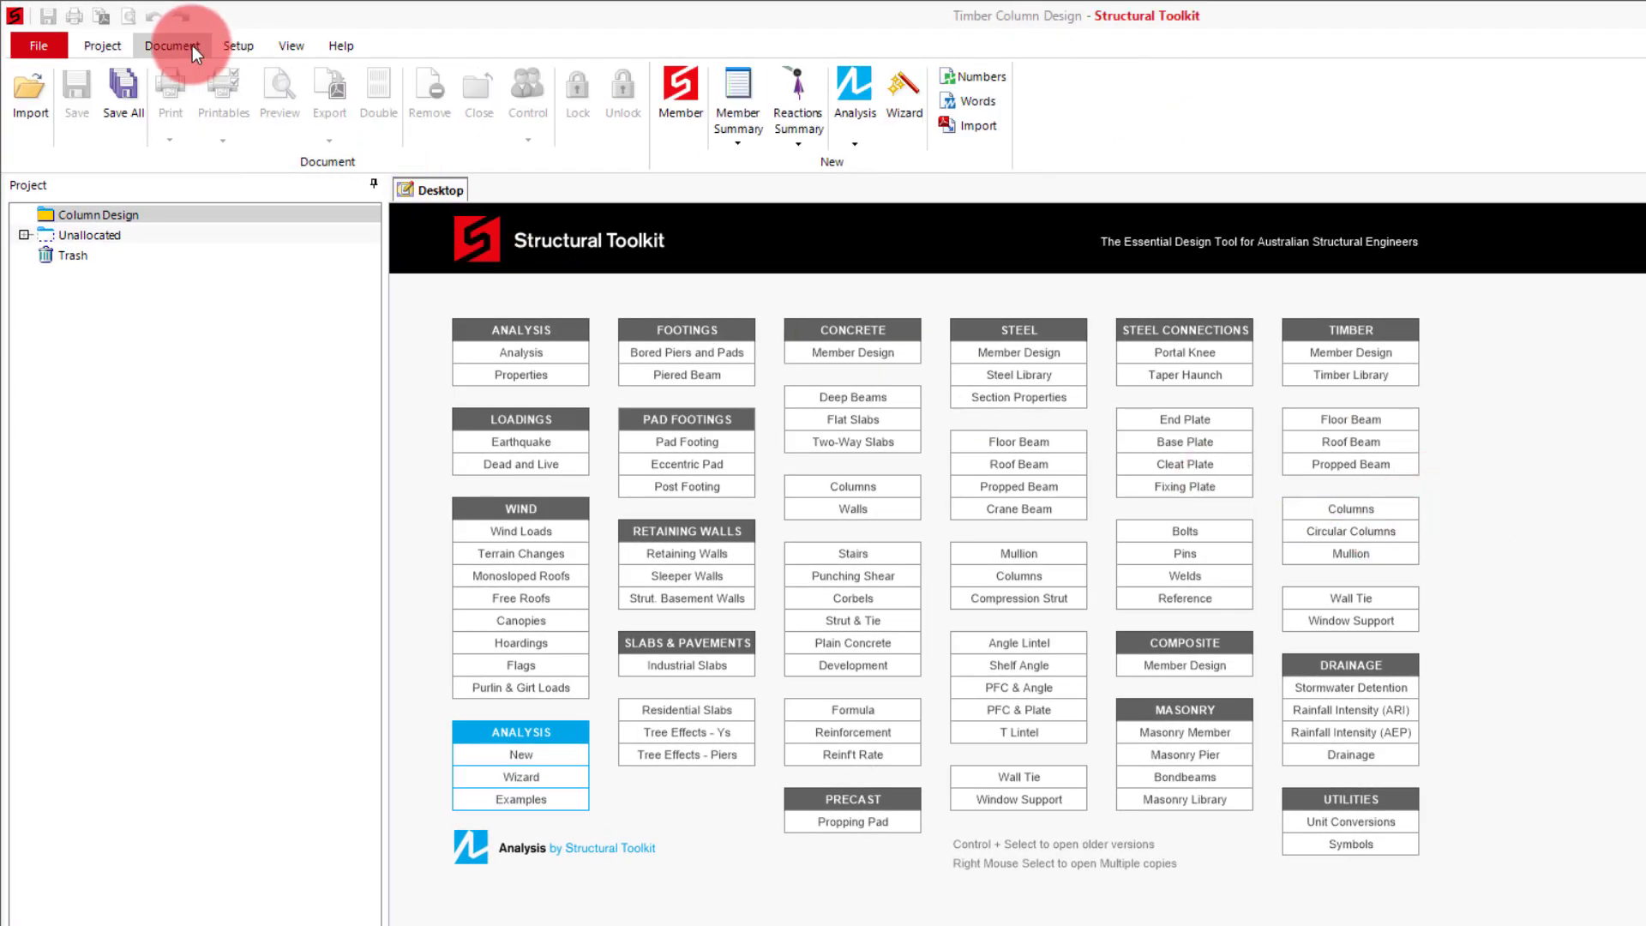
left_click(34, 89)
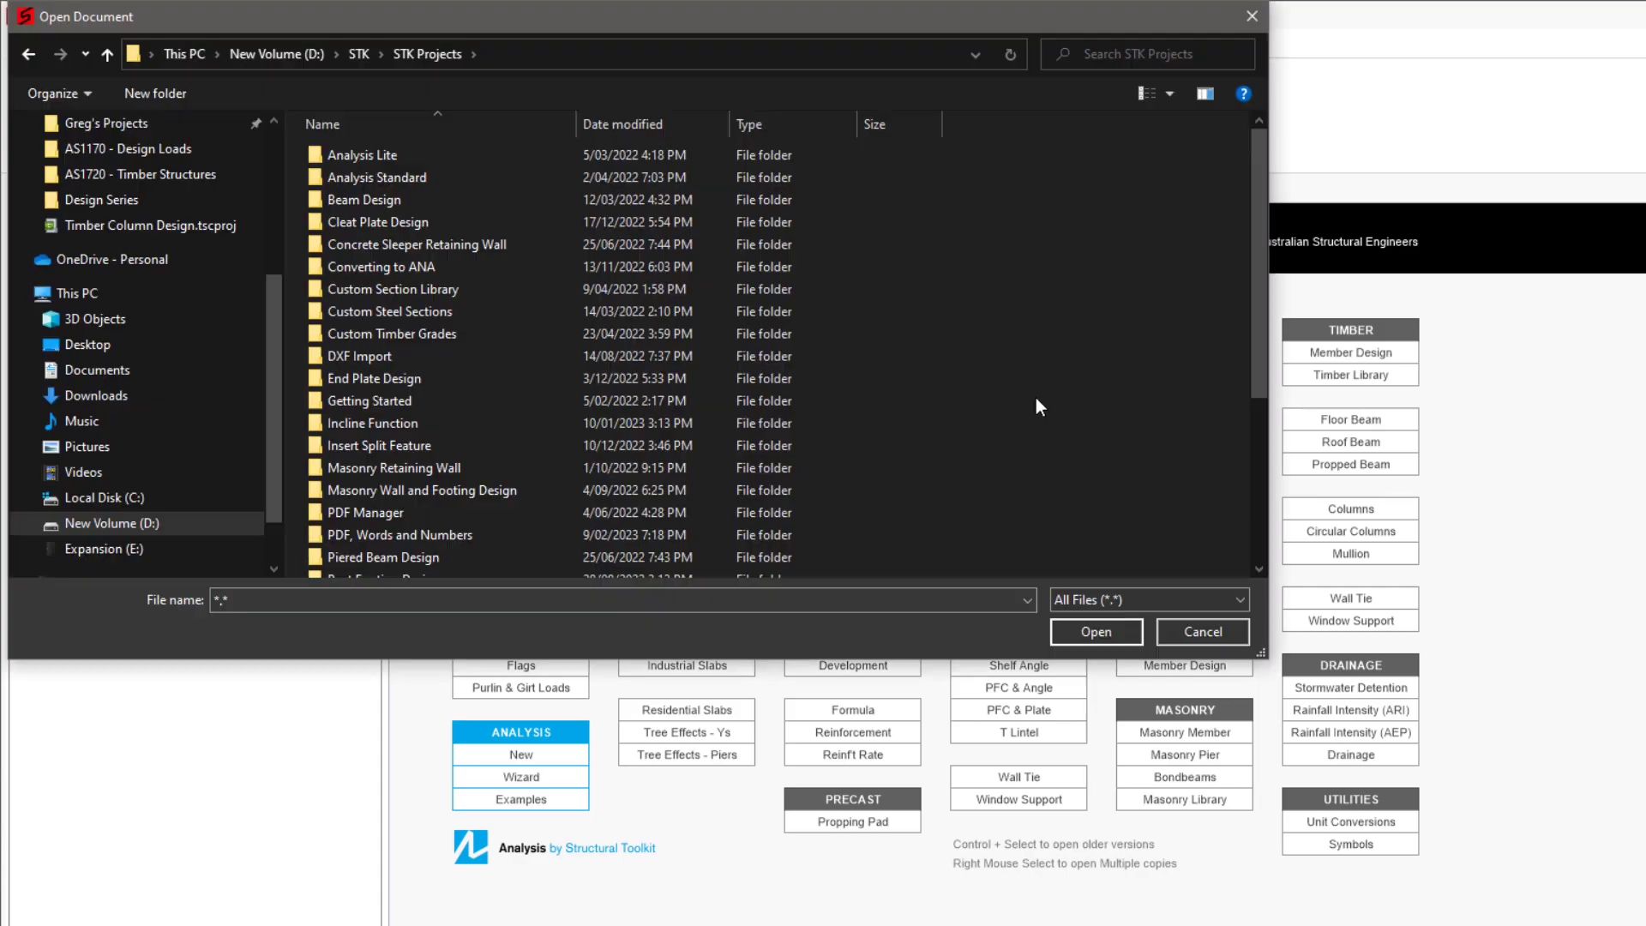
double_click(370, 196)
double_click(368, 176)
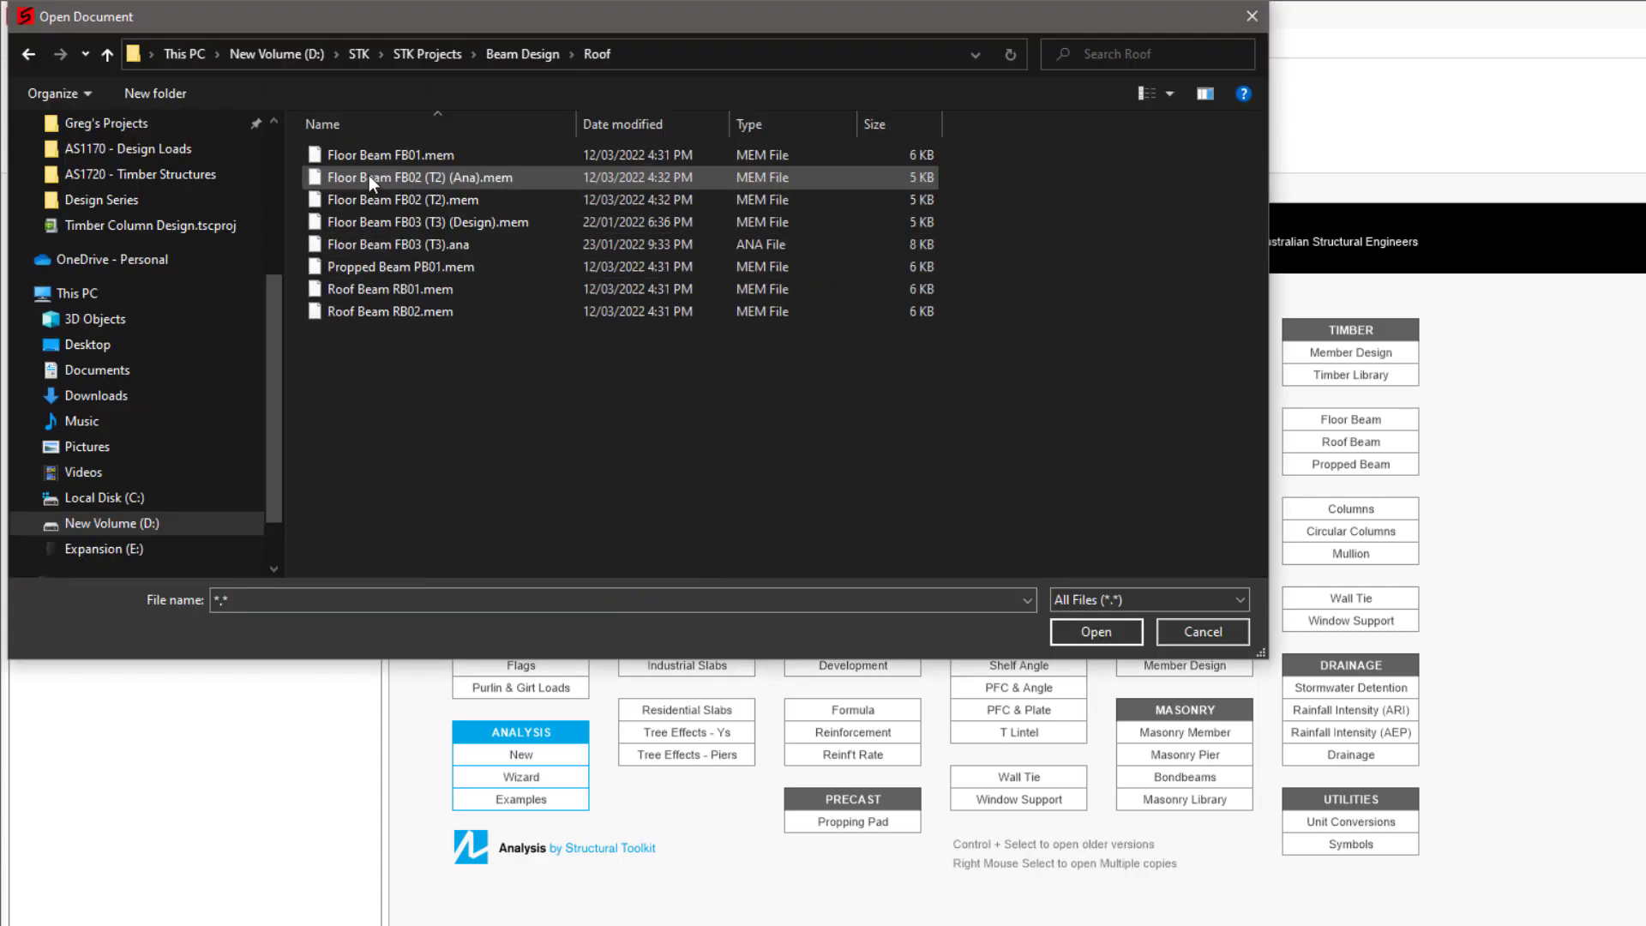
left_click(432, 158)
left_click(428, 289, "ctrl")
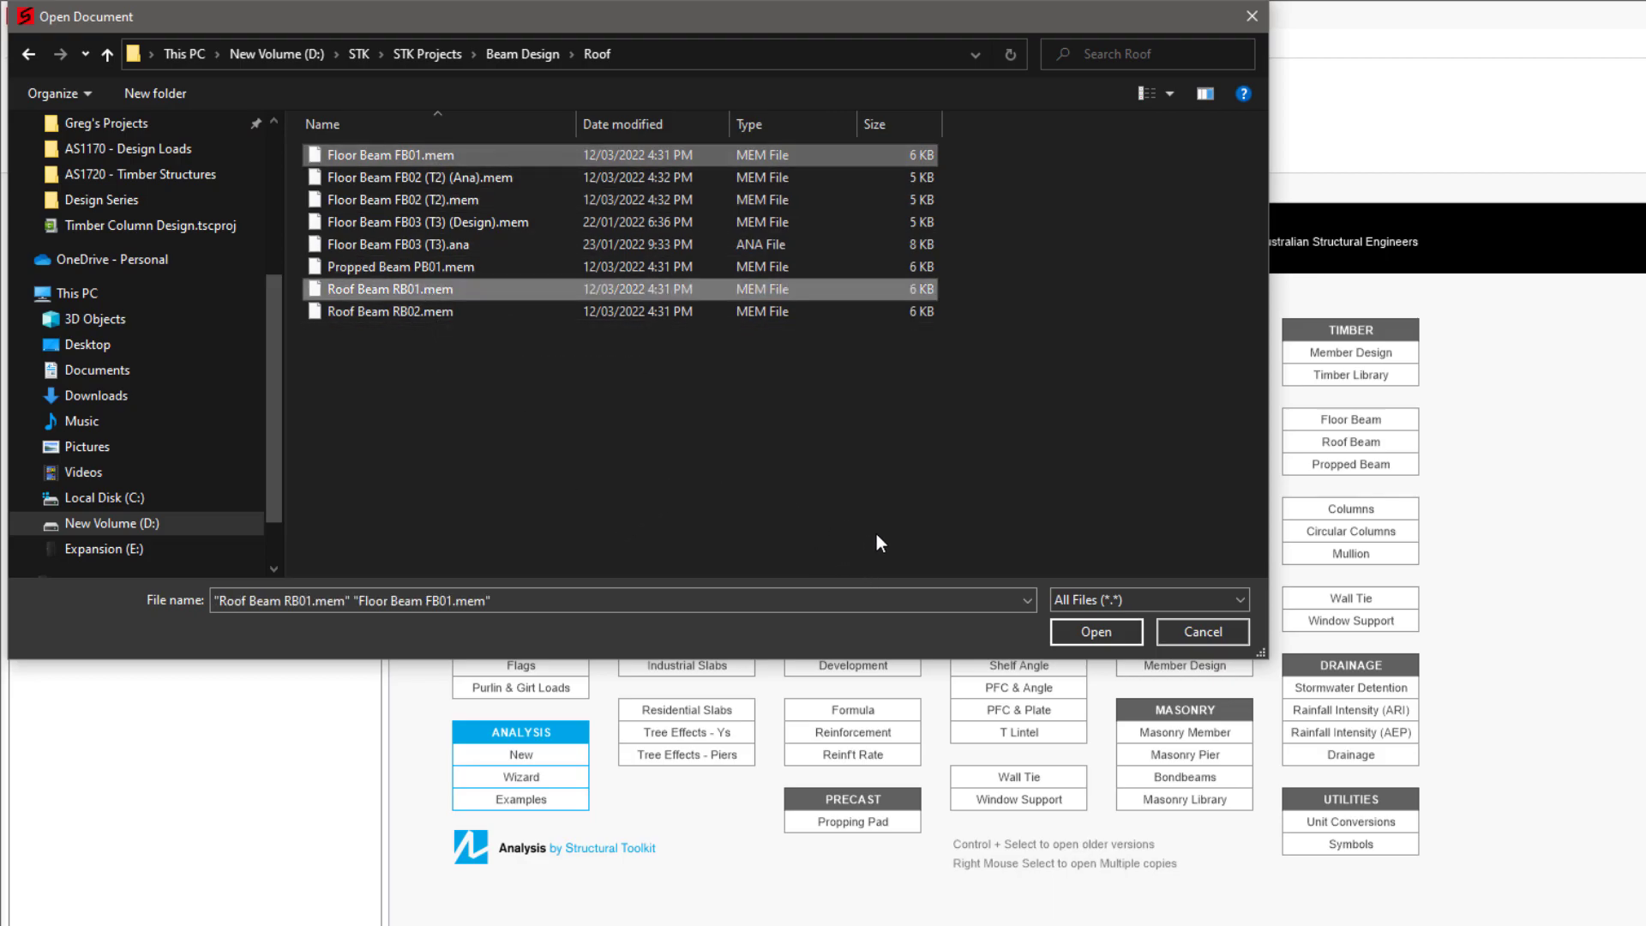
left_click(1092, 629)
left_click(1207, 614)
- Expand Column Design, recalculate all member reactions, and open Floor Beam FB01
left_click(24, 215)
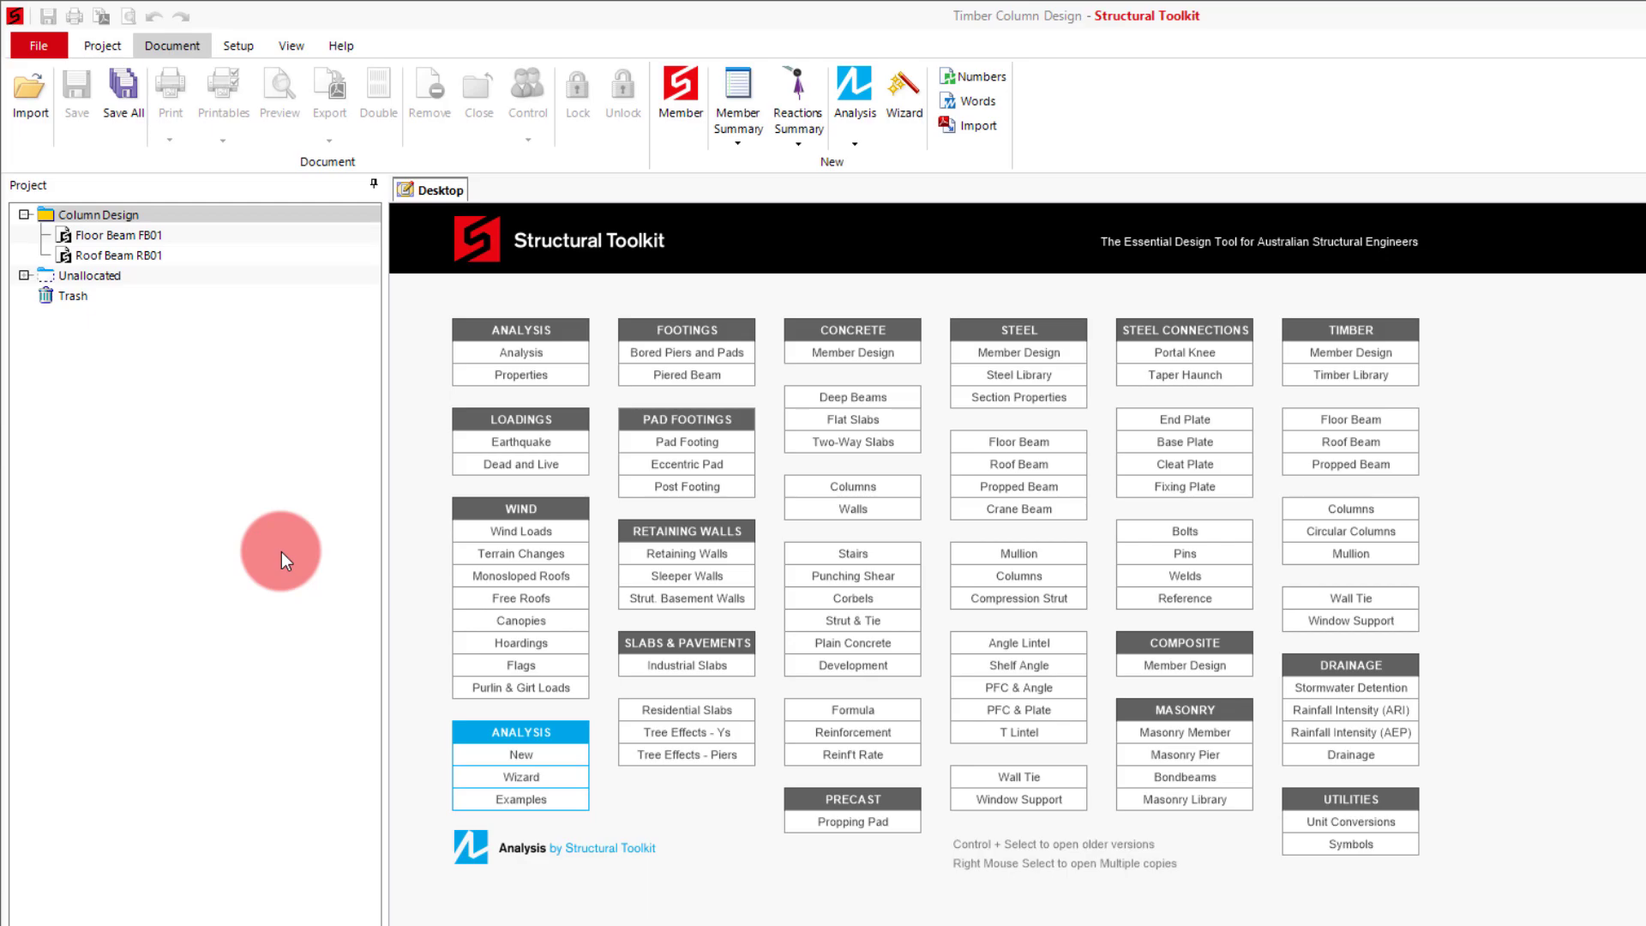
left_click(105, 48)
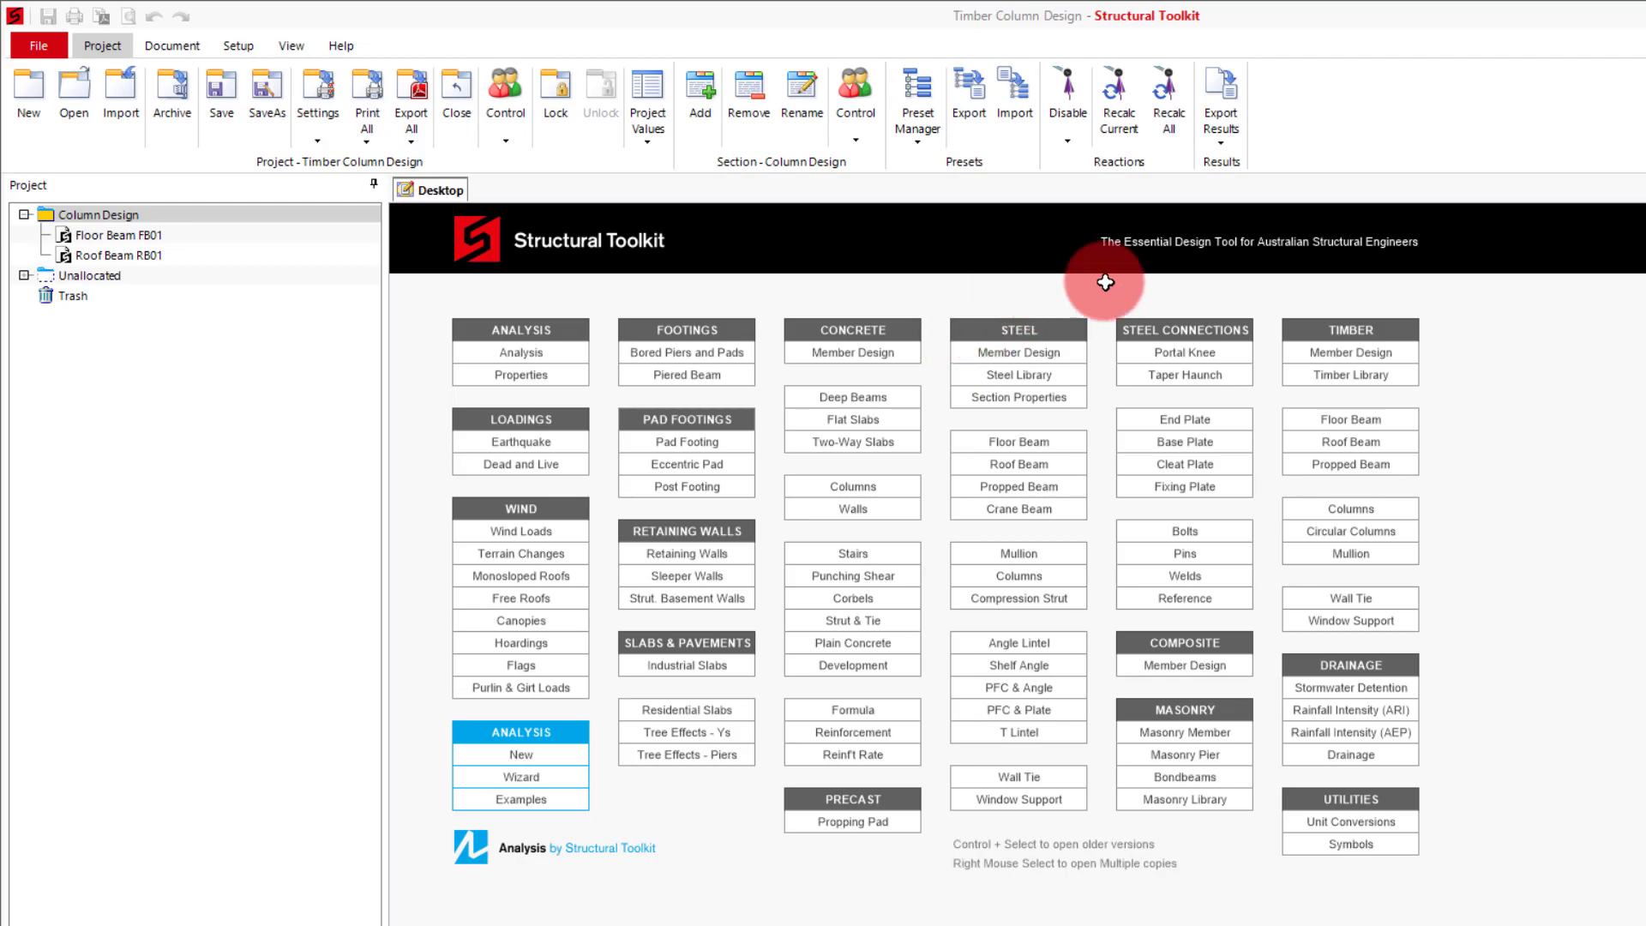
left_click(1169, 116)
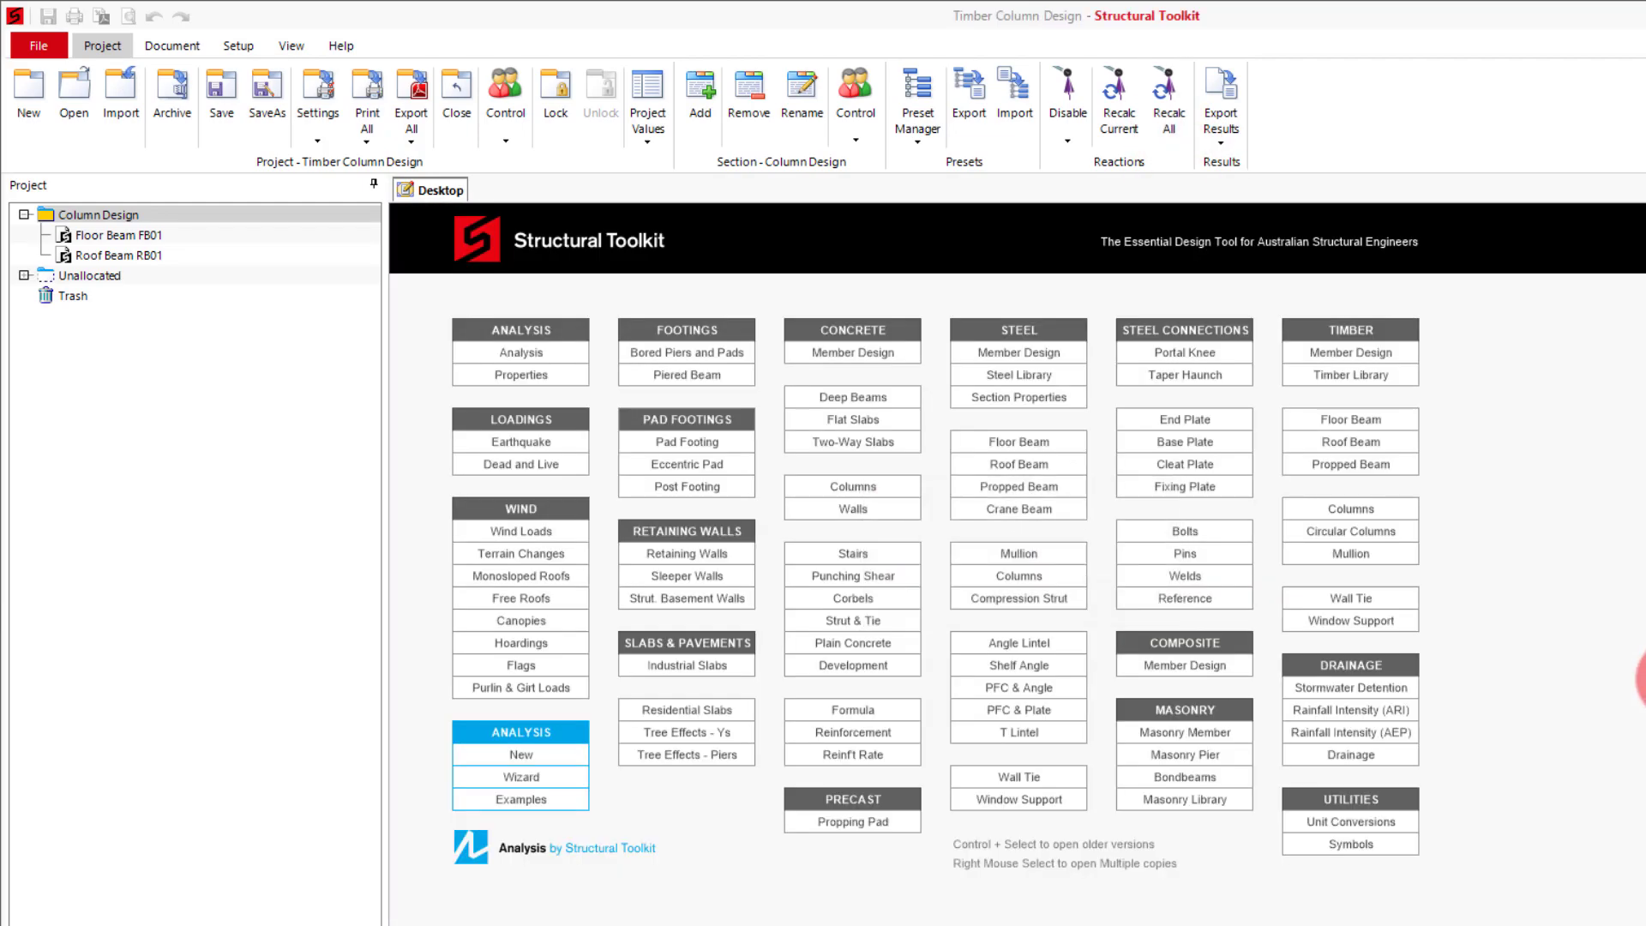
double_click(120, 235)
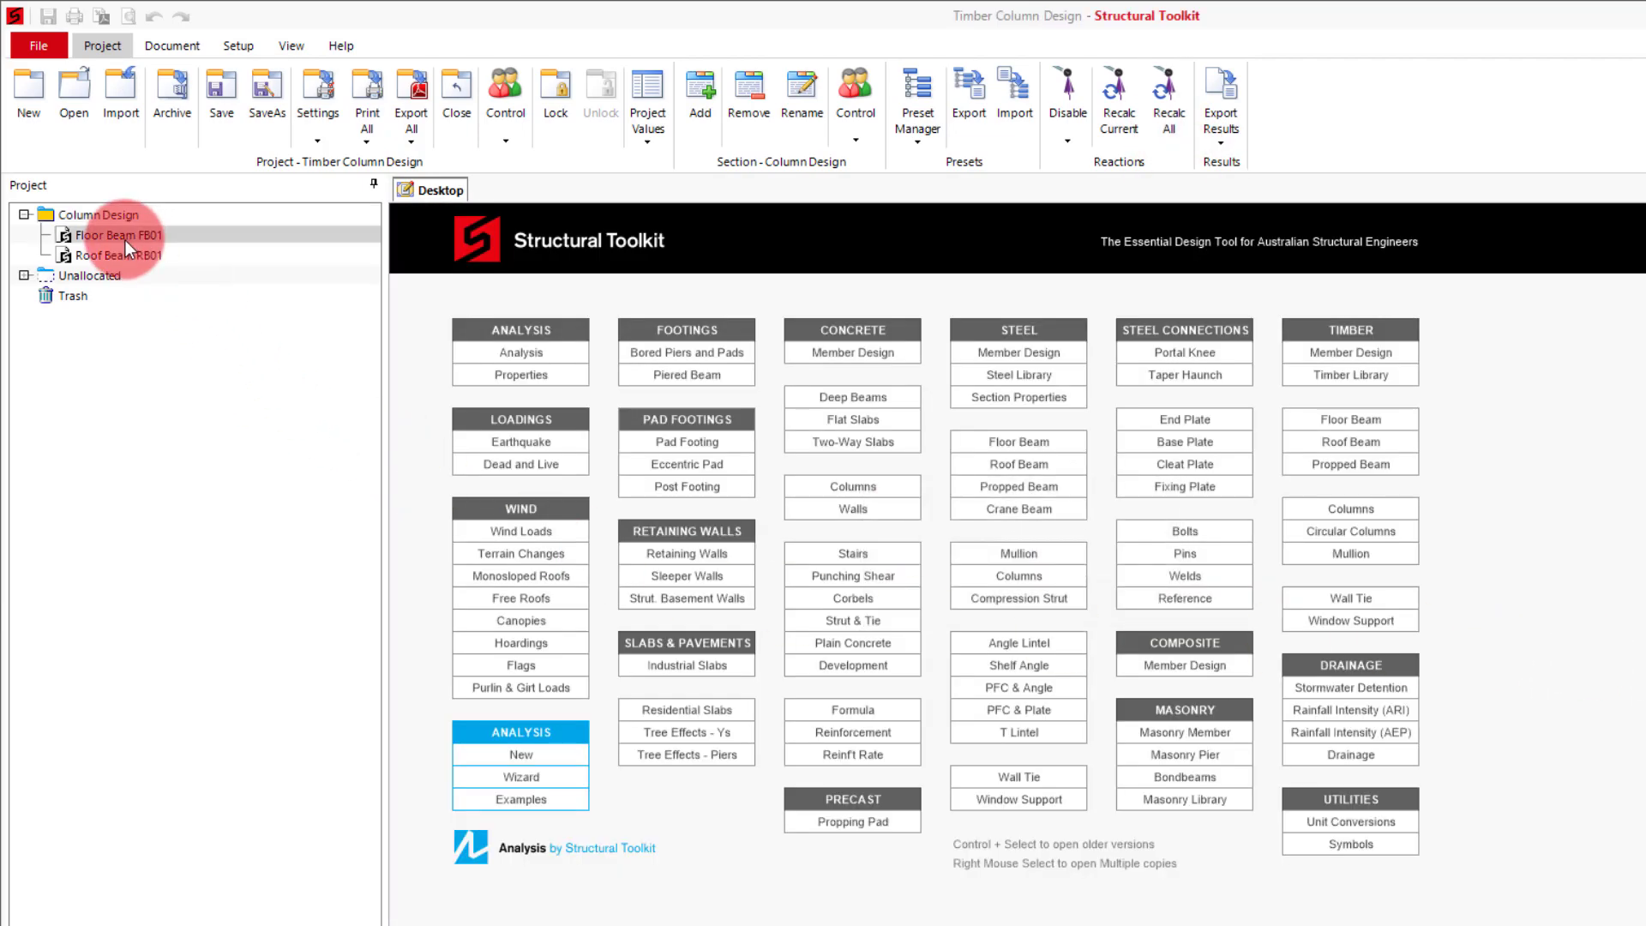
- Acknowledge the Timber Template update warning to reveal Floor Beam FB01's sheet
left_click(1207, 614)
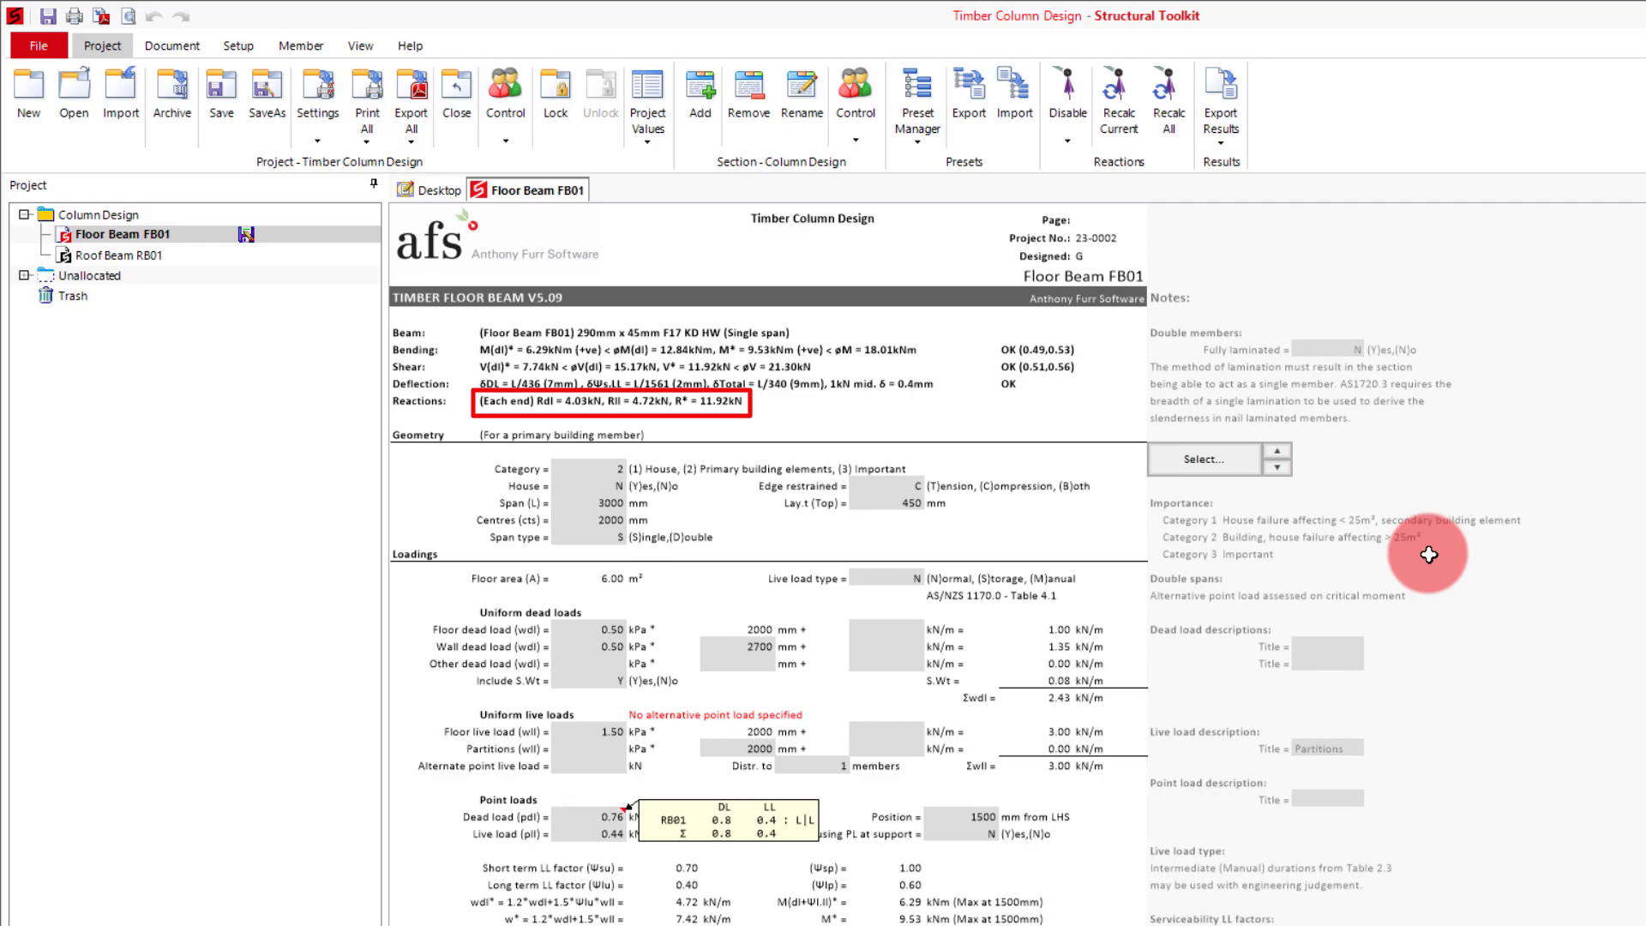
- Create a new timber column design and rename it from C01 to Column DS01
left_click(428, 172)
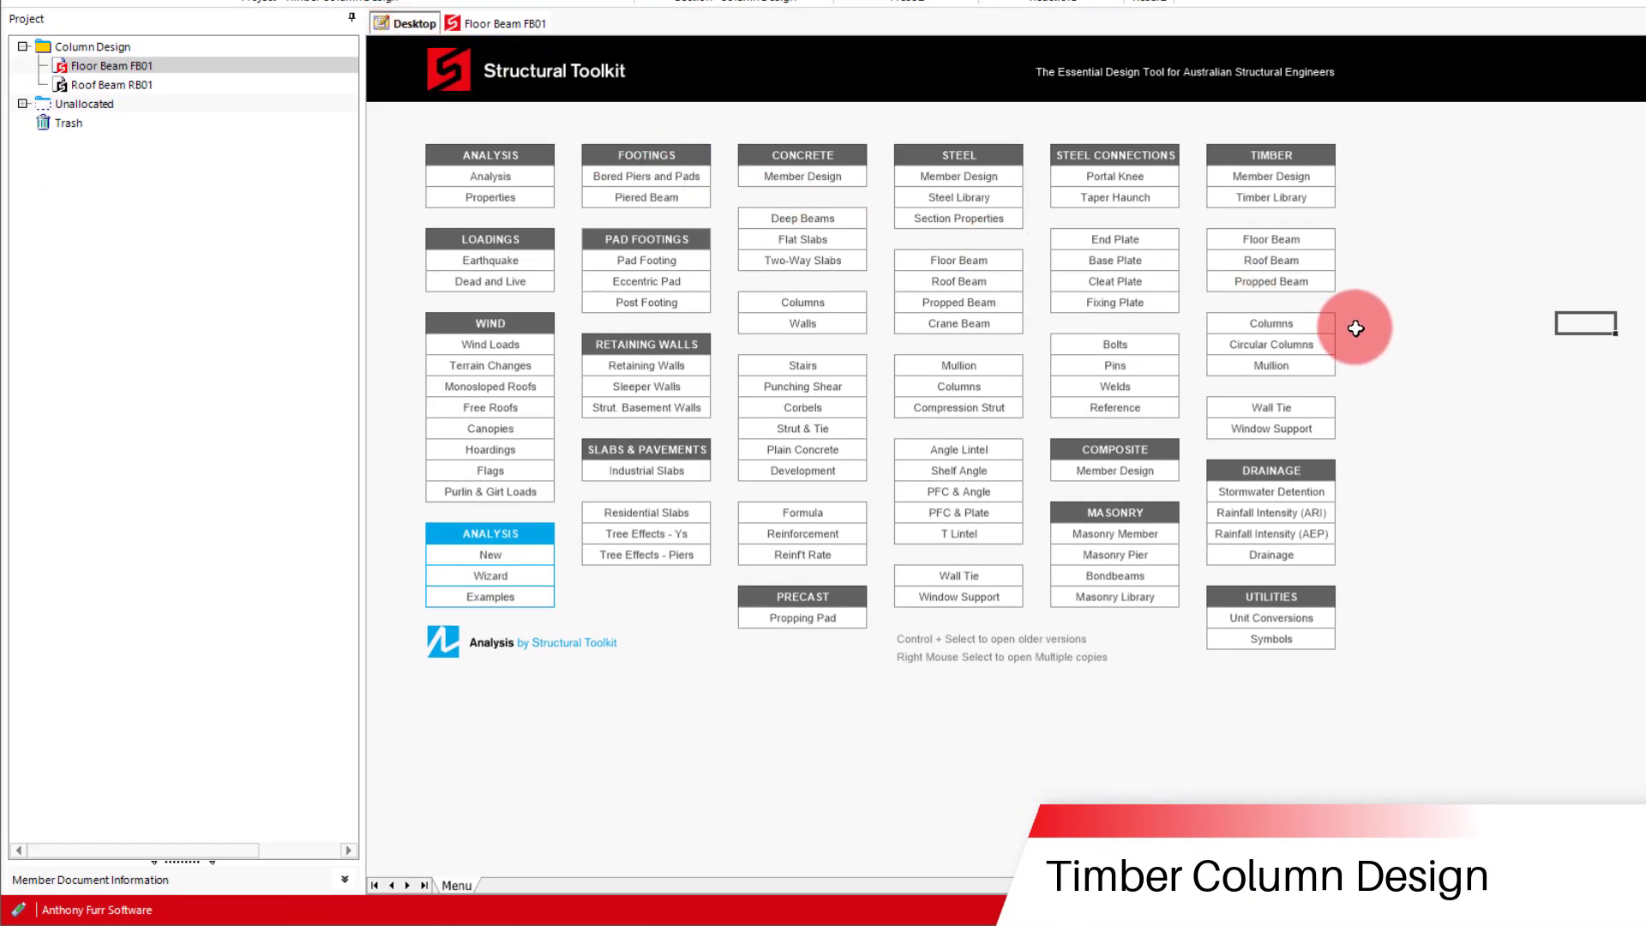
left_click(1281, 324)
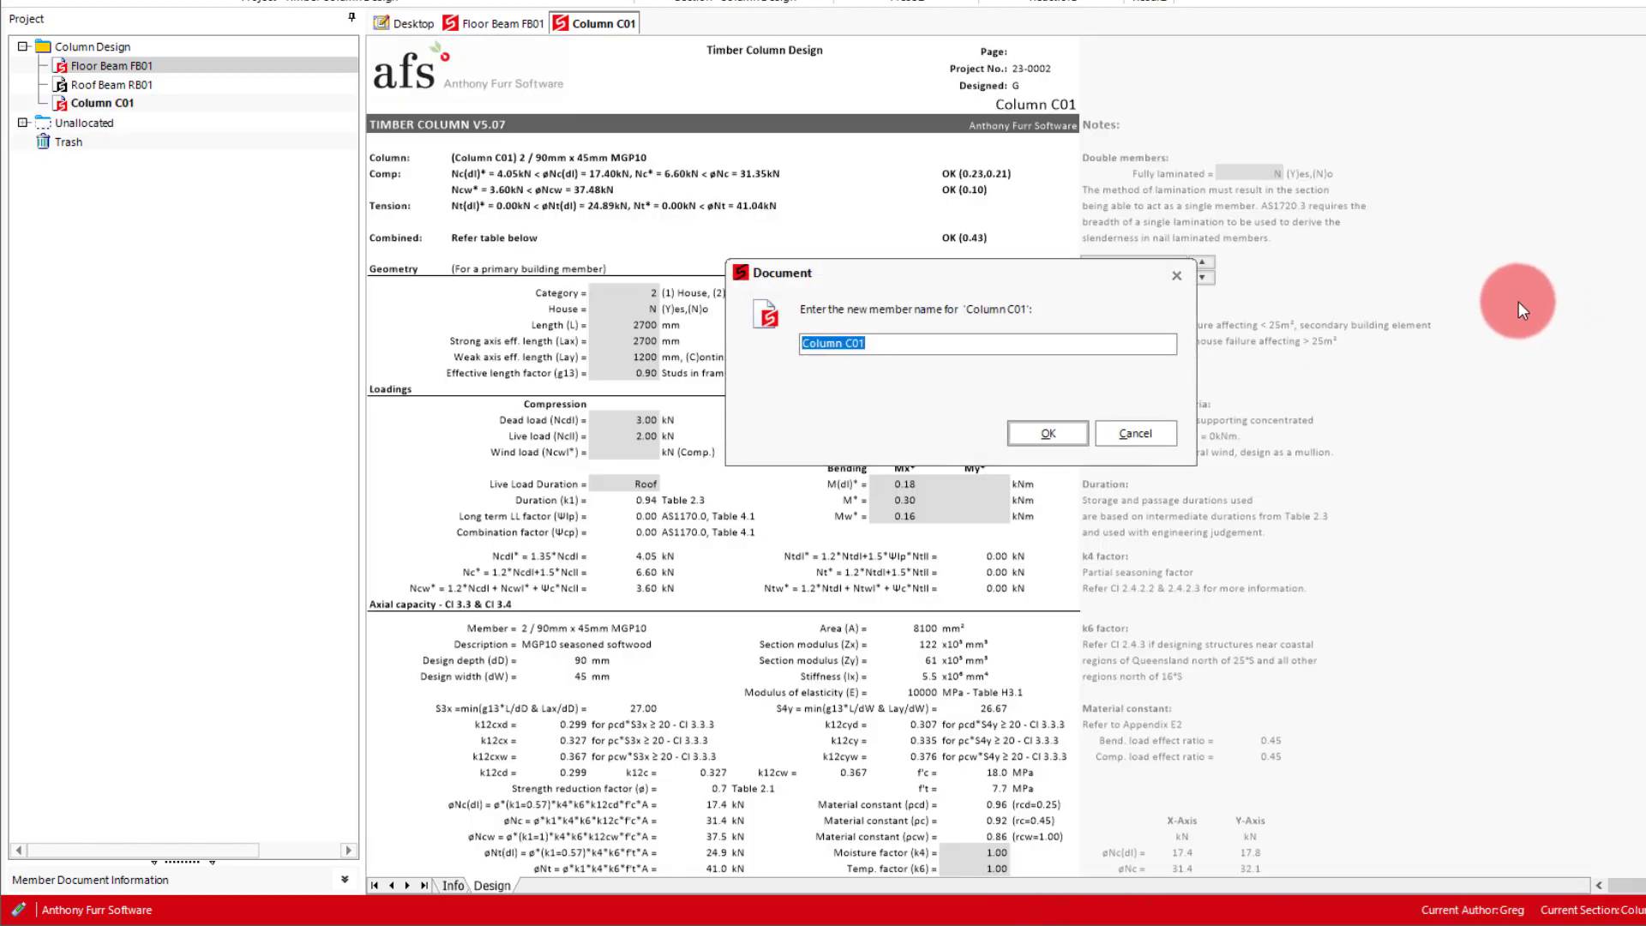
left_click(861, 343)
double_click(860, 343)
type("DS01")
key("Return")
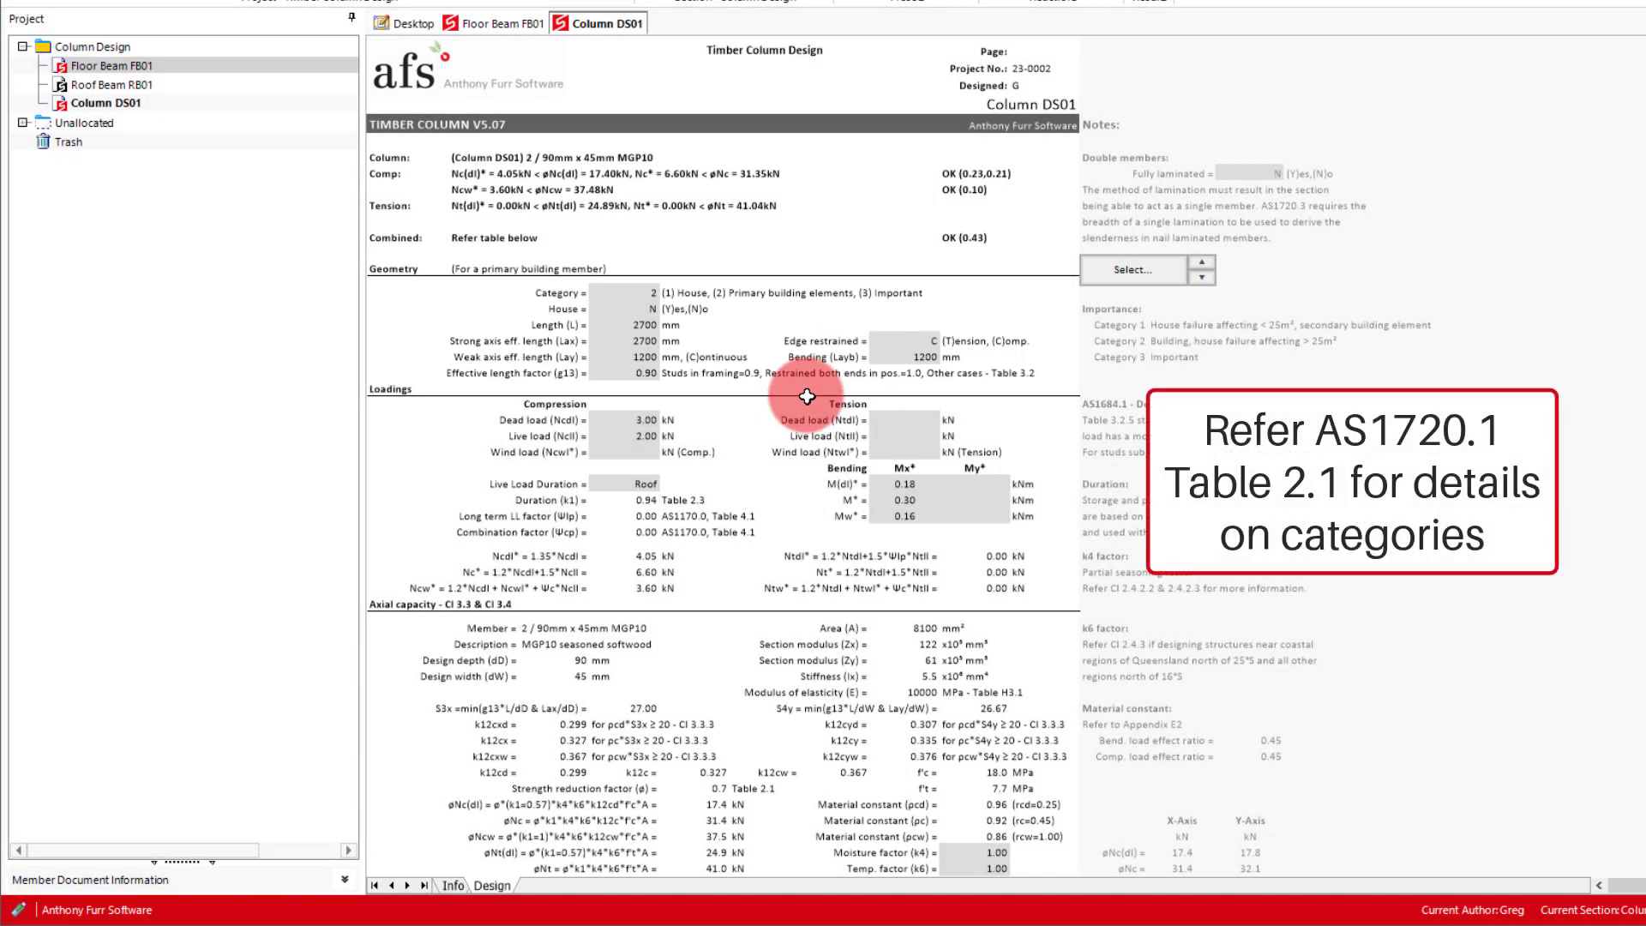
- Check Floor Beam FB01's sheet, then set Column DS01's House option to Y
left_click(520, 23)
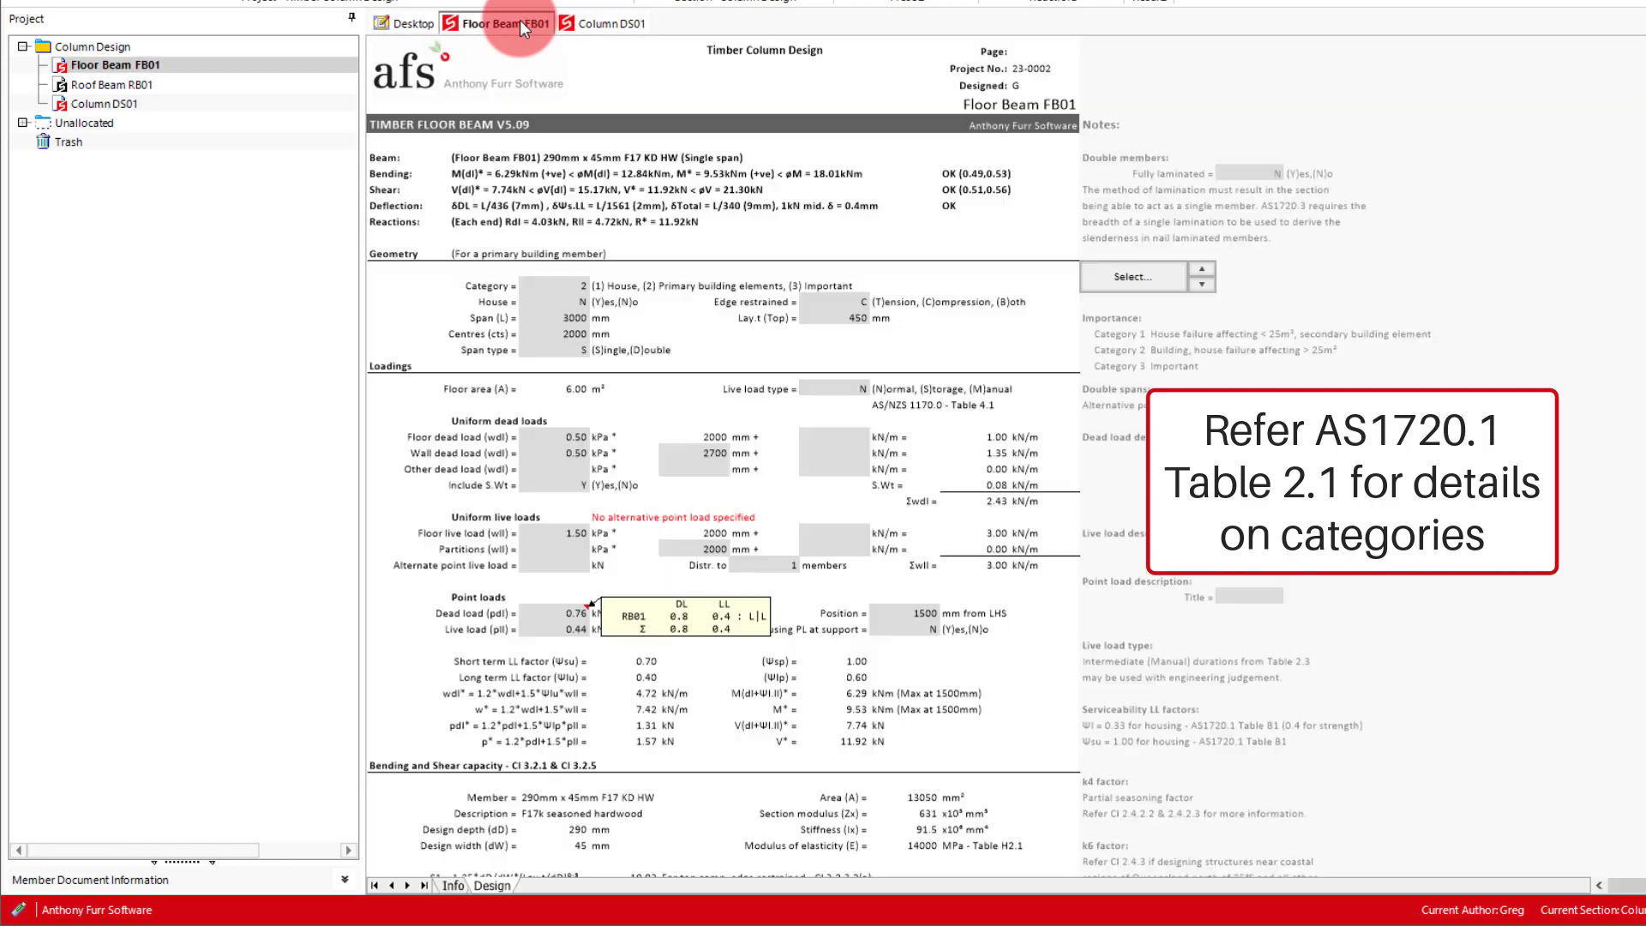
left_click(585, 21)
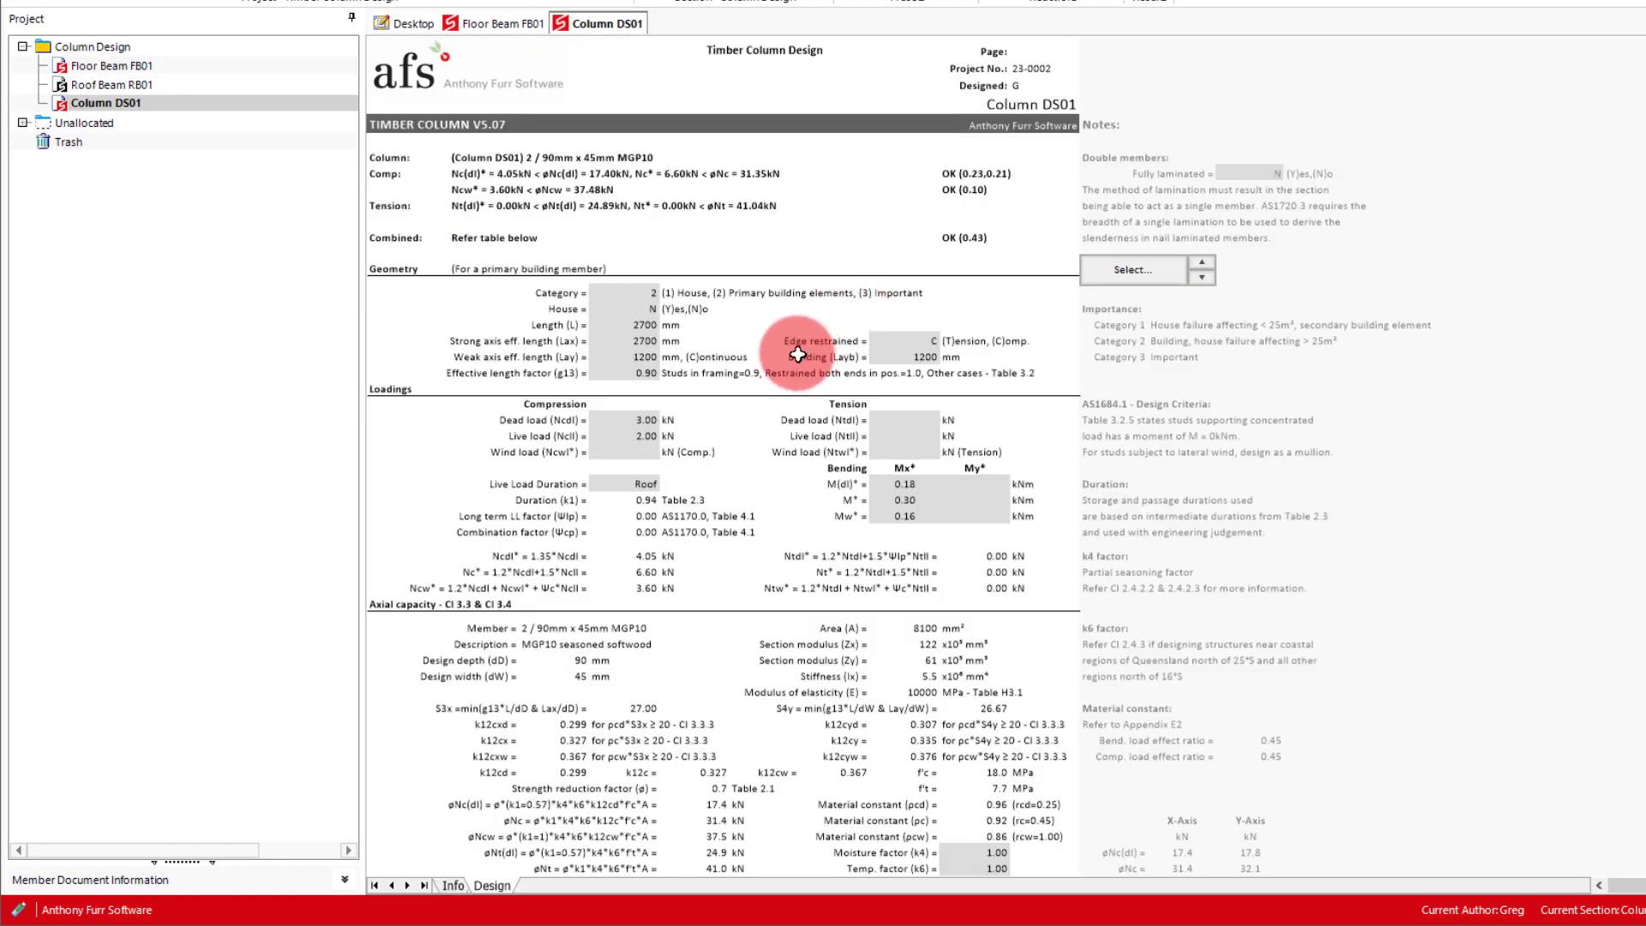
left_click(657, 303)
key("Return")
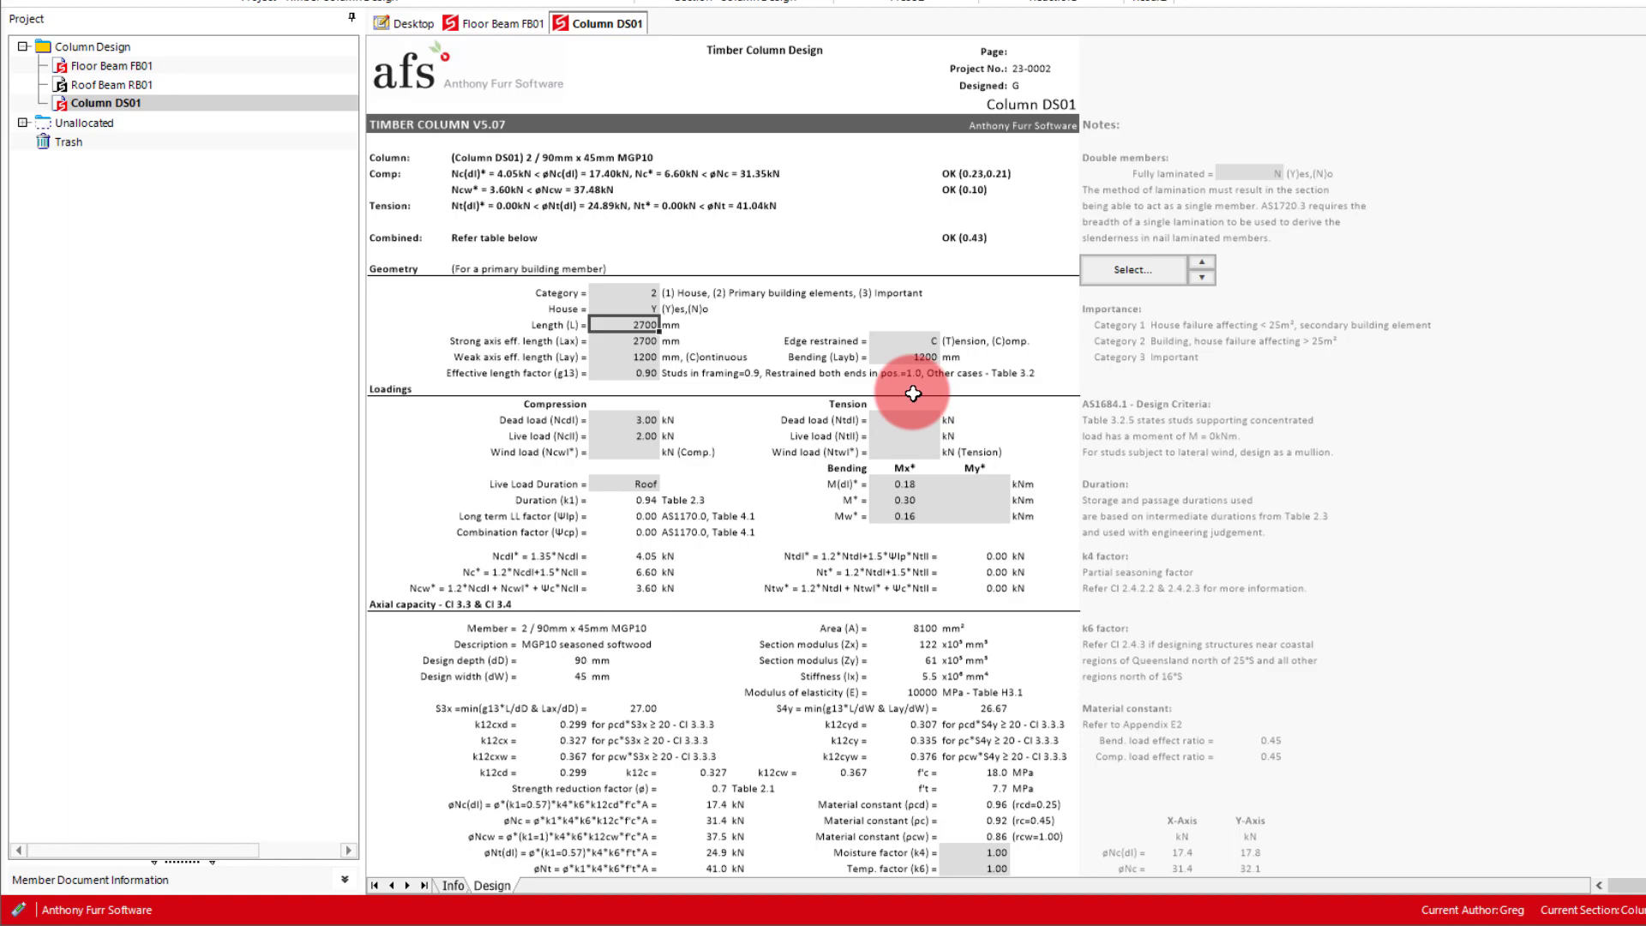
- Set Column DS01's length to 3000 mm
type("3000")
key("Return")
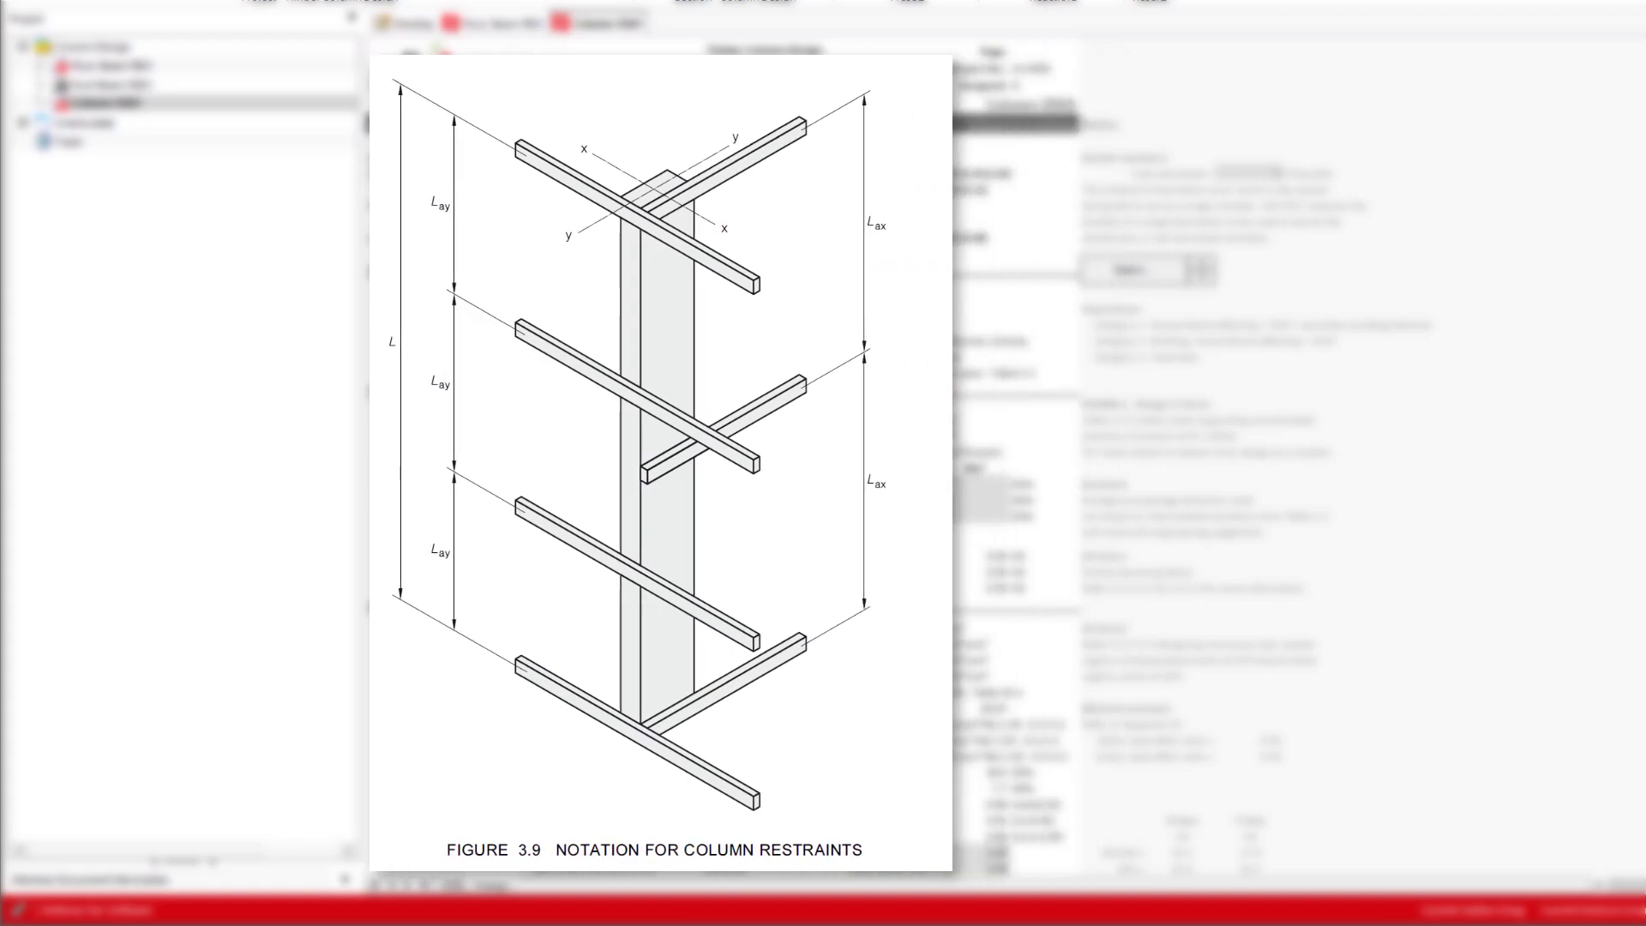
left_click(908, 382)
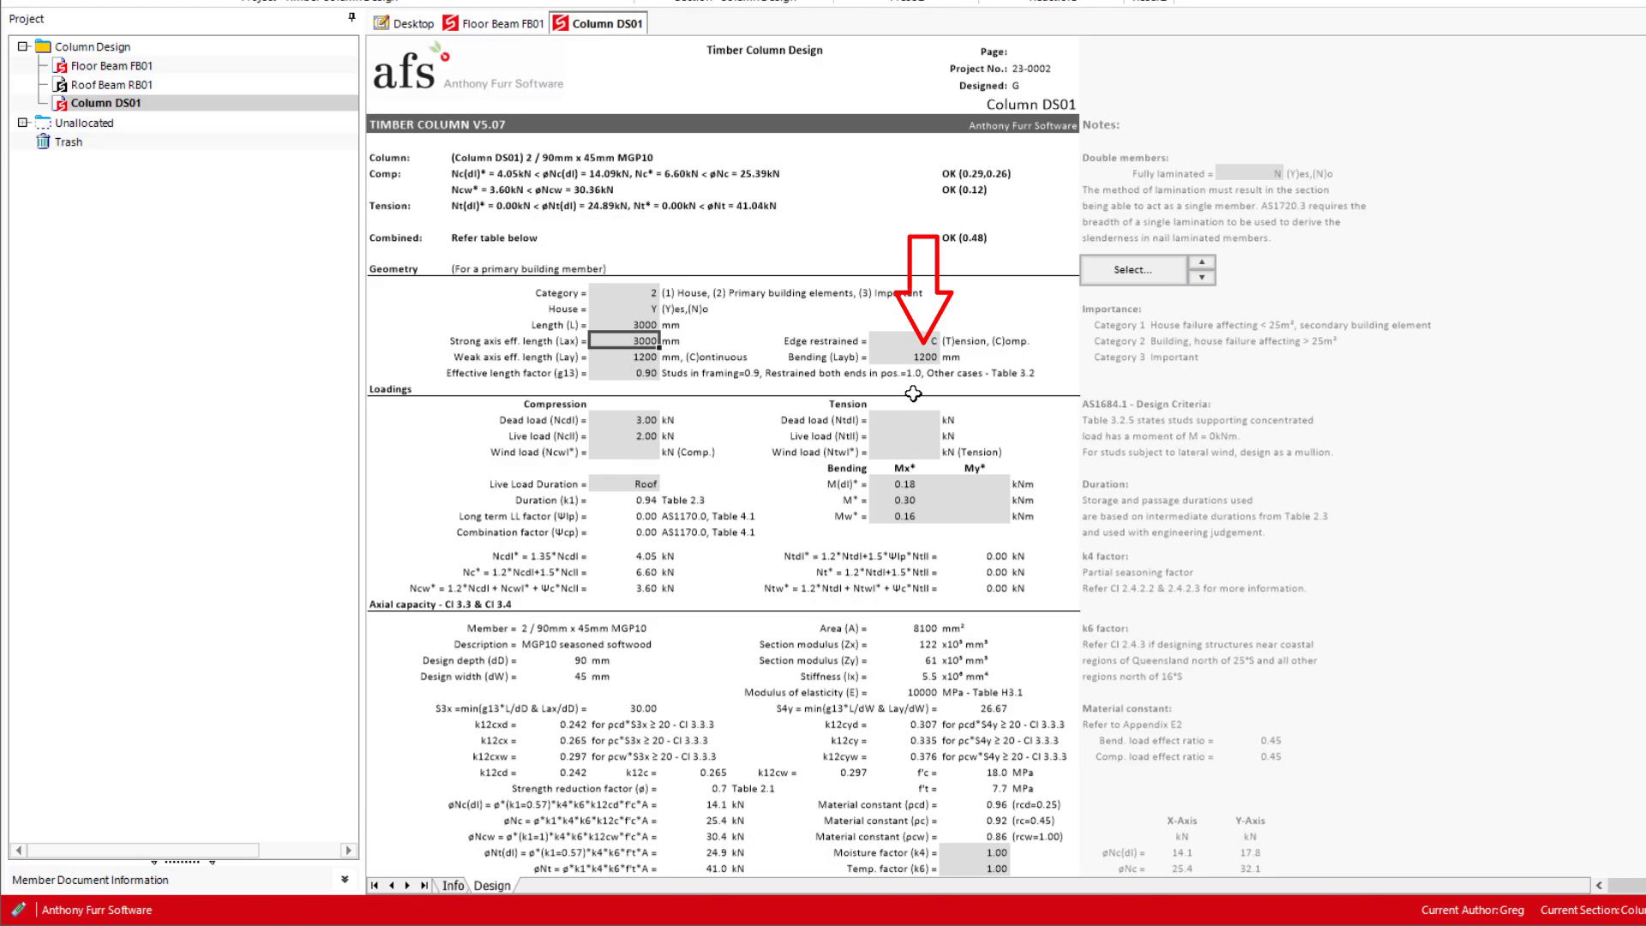
left_click(913, 393)
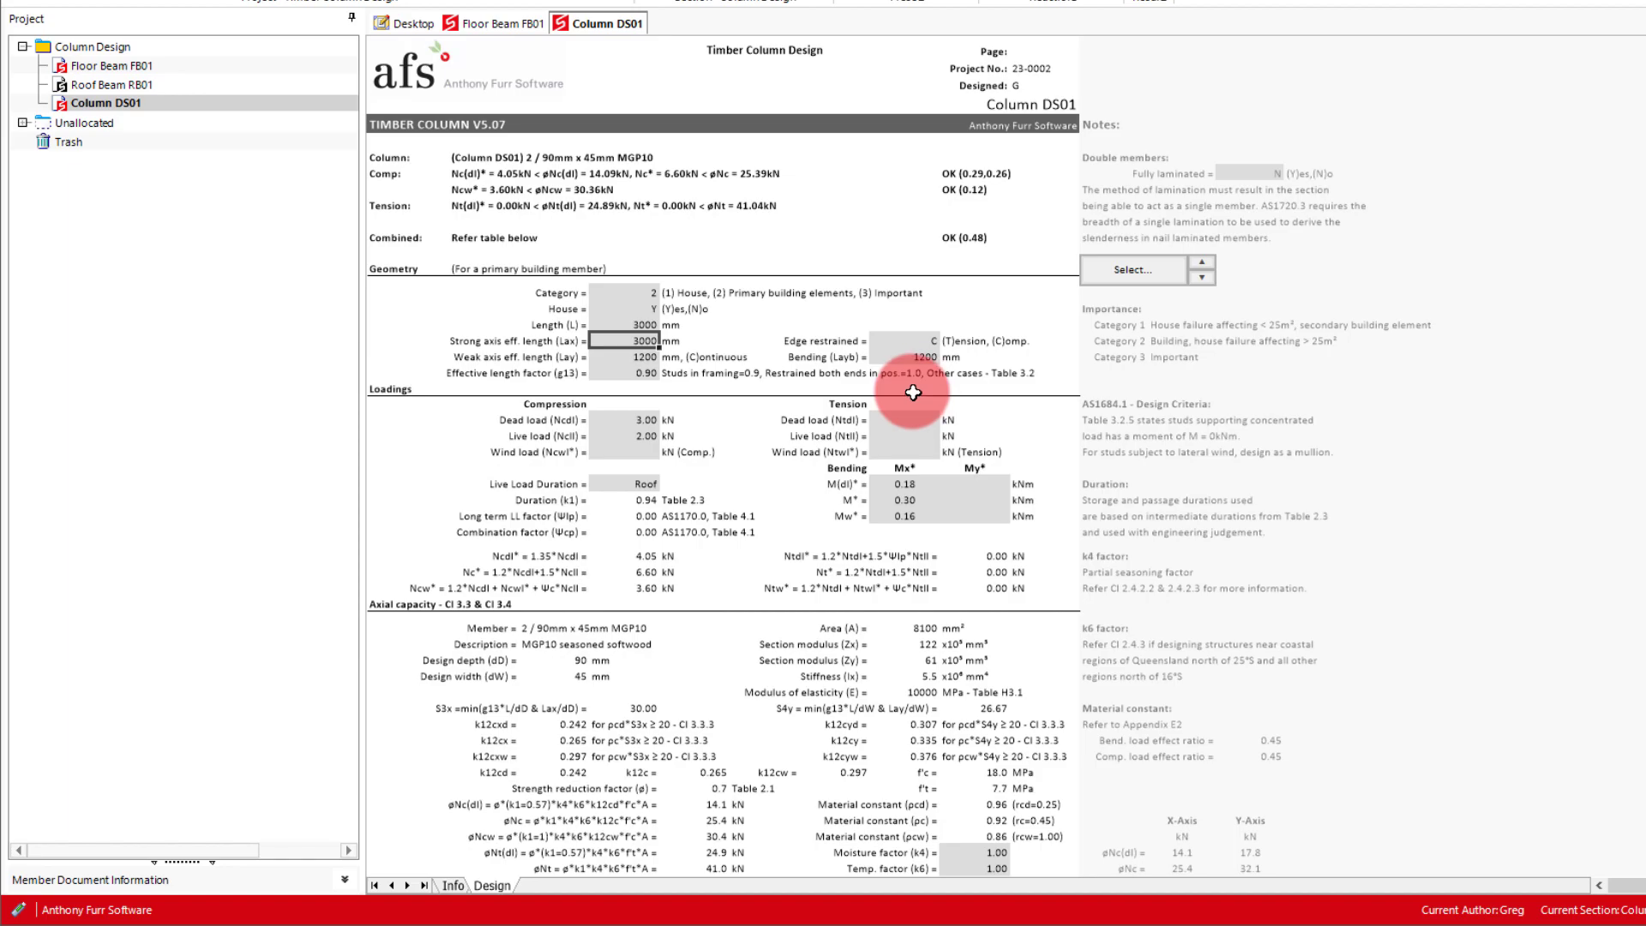
- Replace Column DS01's dead and live loads with Floor Beam FB01's reaction (4.03 kN, 4.72 kN)
left_click_drag(638, 420, 638, 450)
key("Delete")
right_click(642, 451)
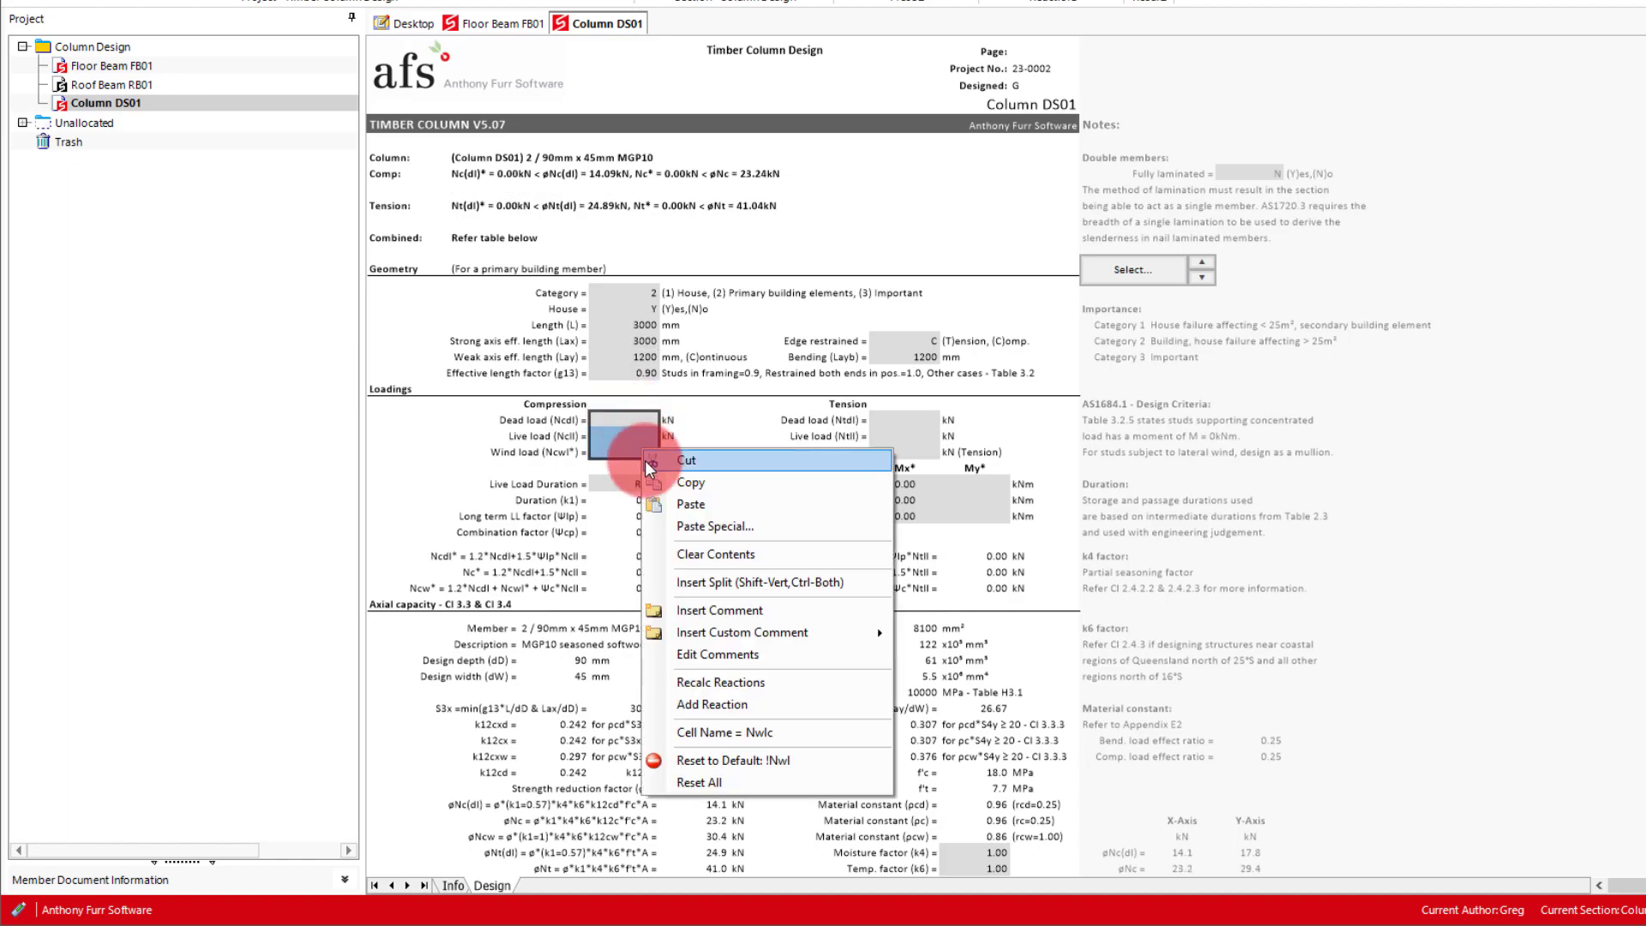
left_click(711, 704)
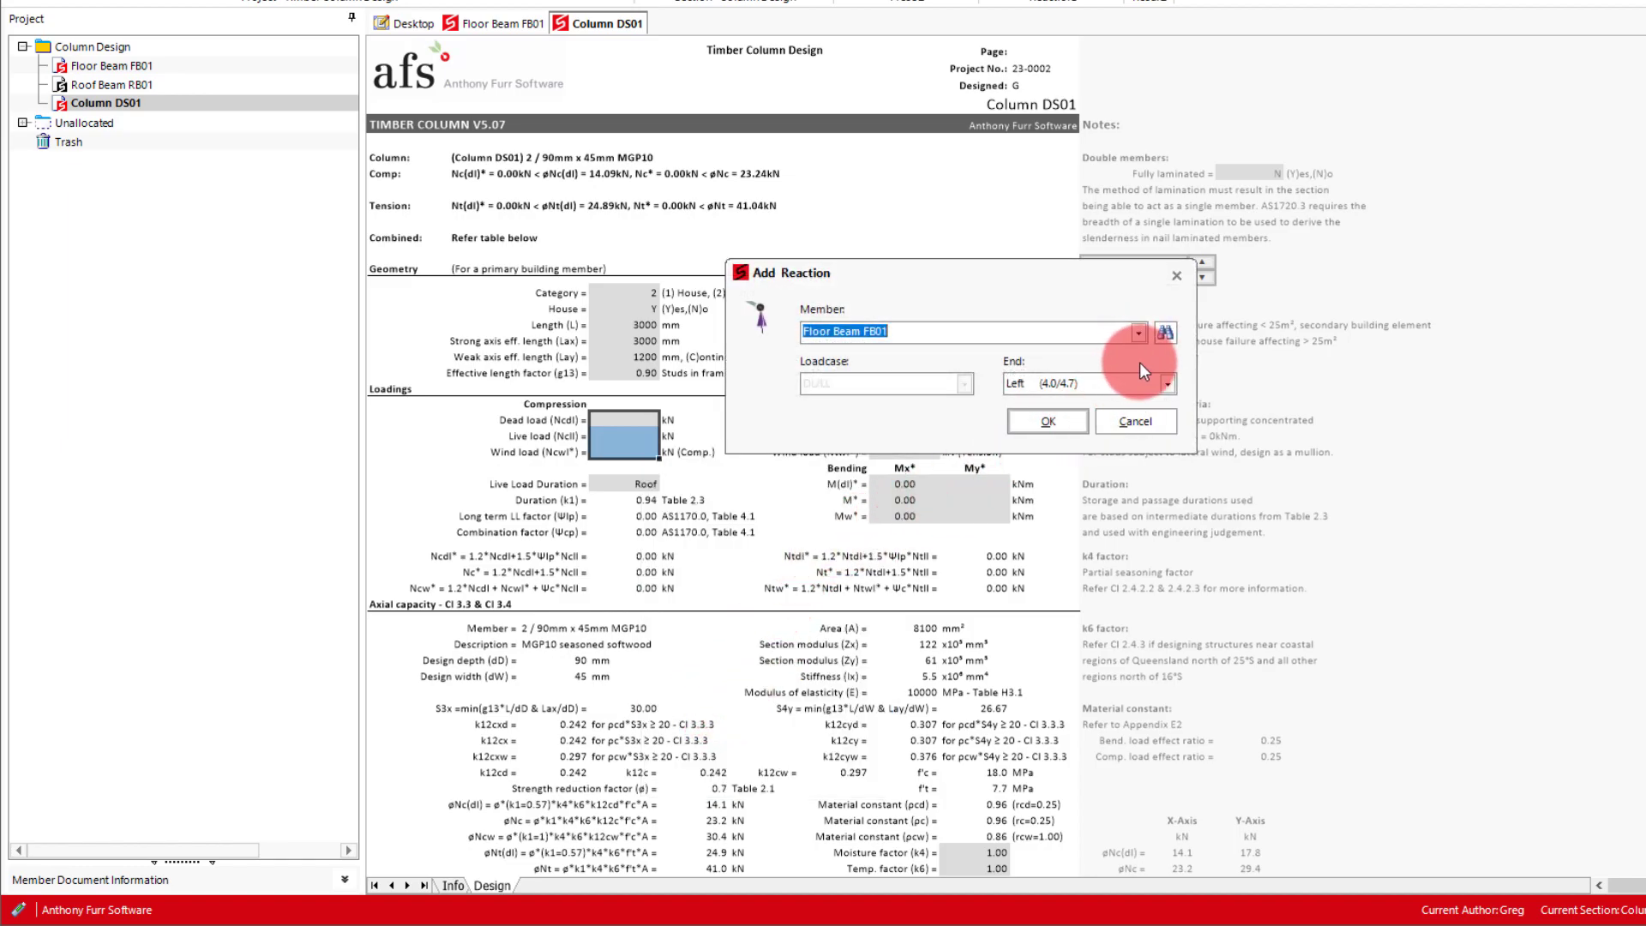
left_click(1071, 420)
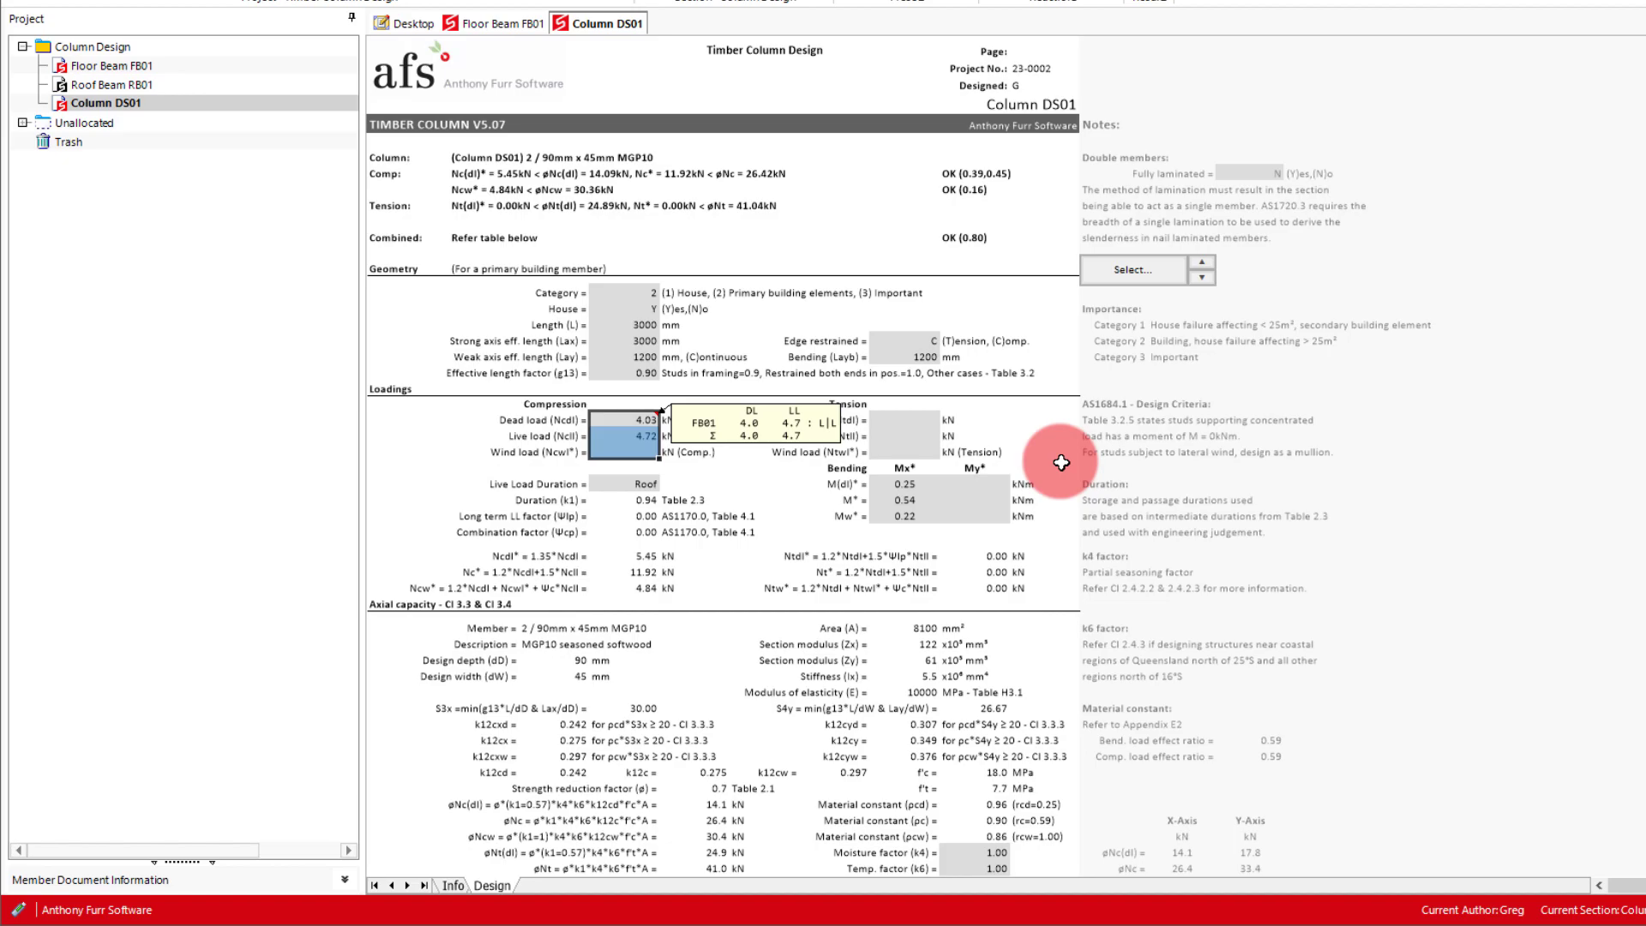
- Change Column DS01's live load duration to Floor (k1 = 0.80, ψ = 0.40)
left_click(658, 483)
left_click(666, 483)
left_click(645, 520)
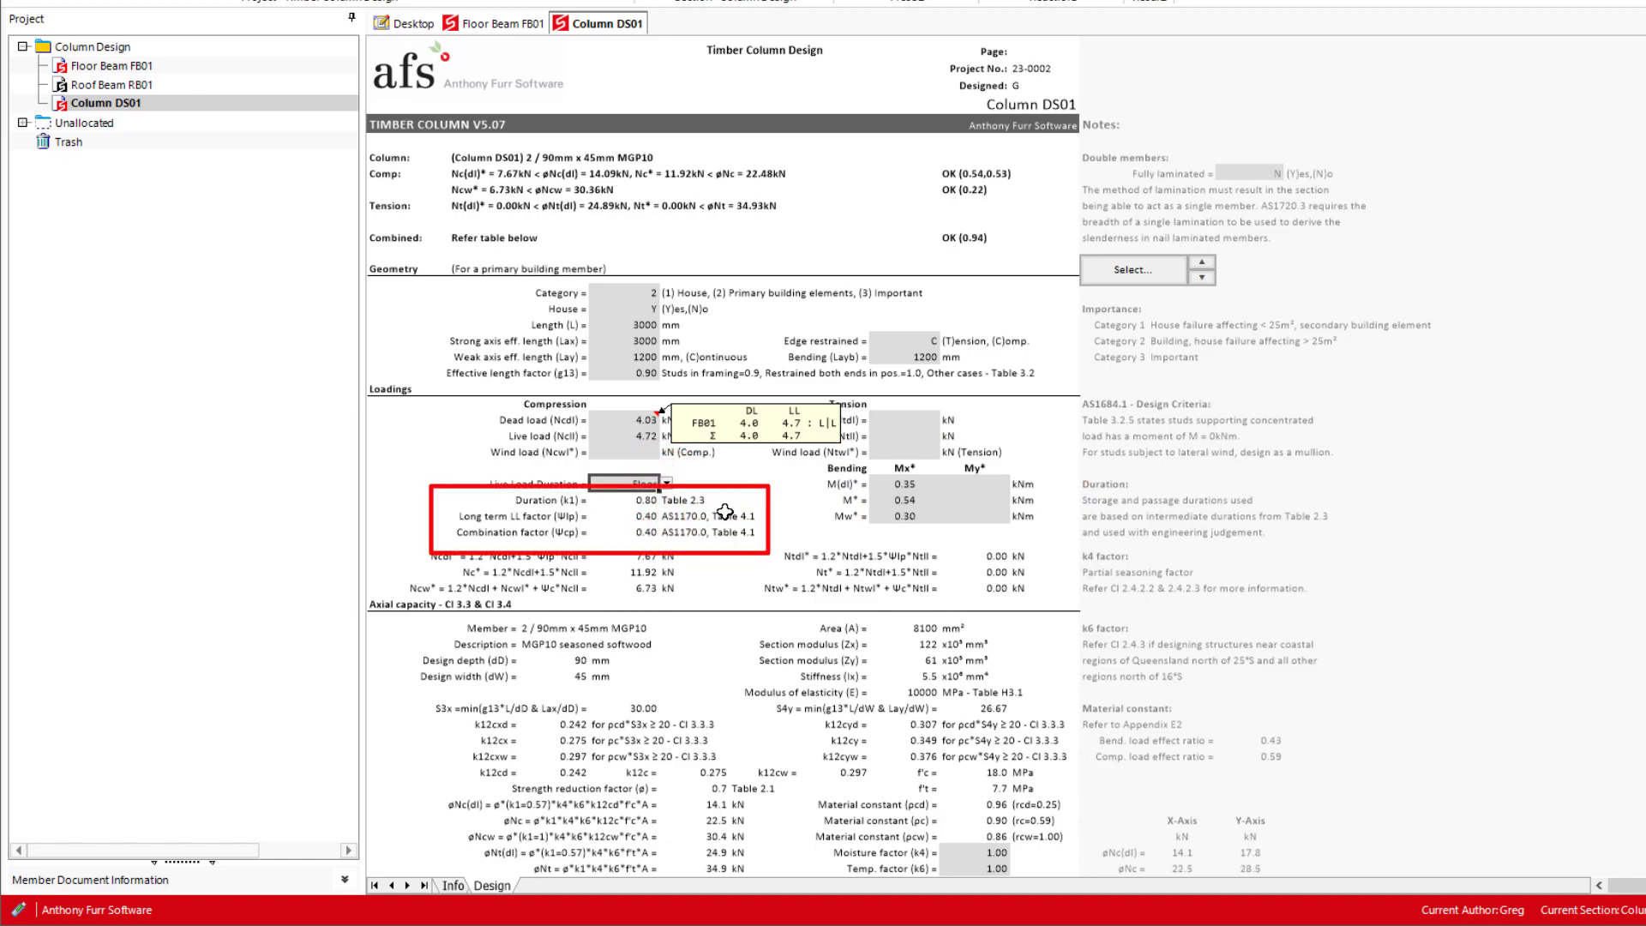
left_click(731, 529)
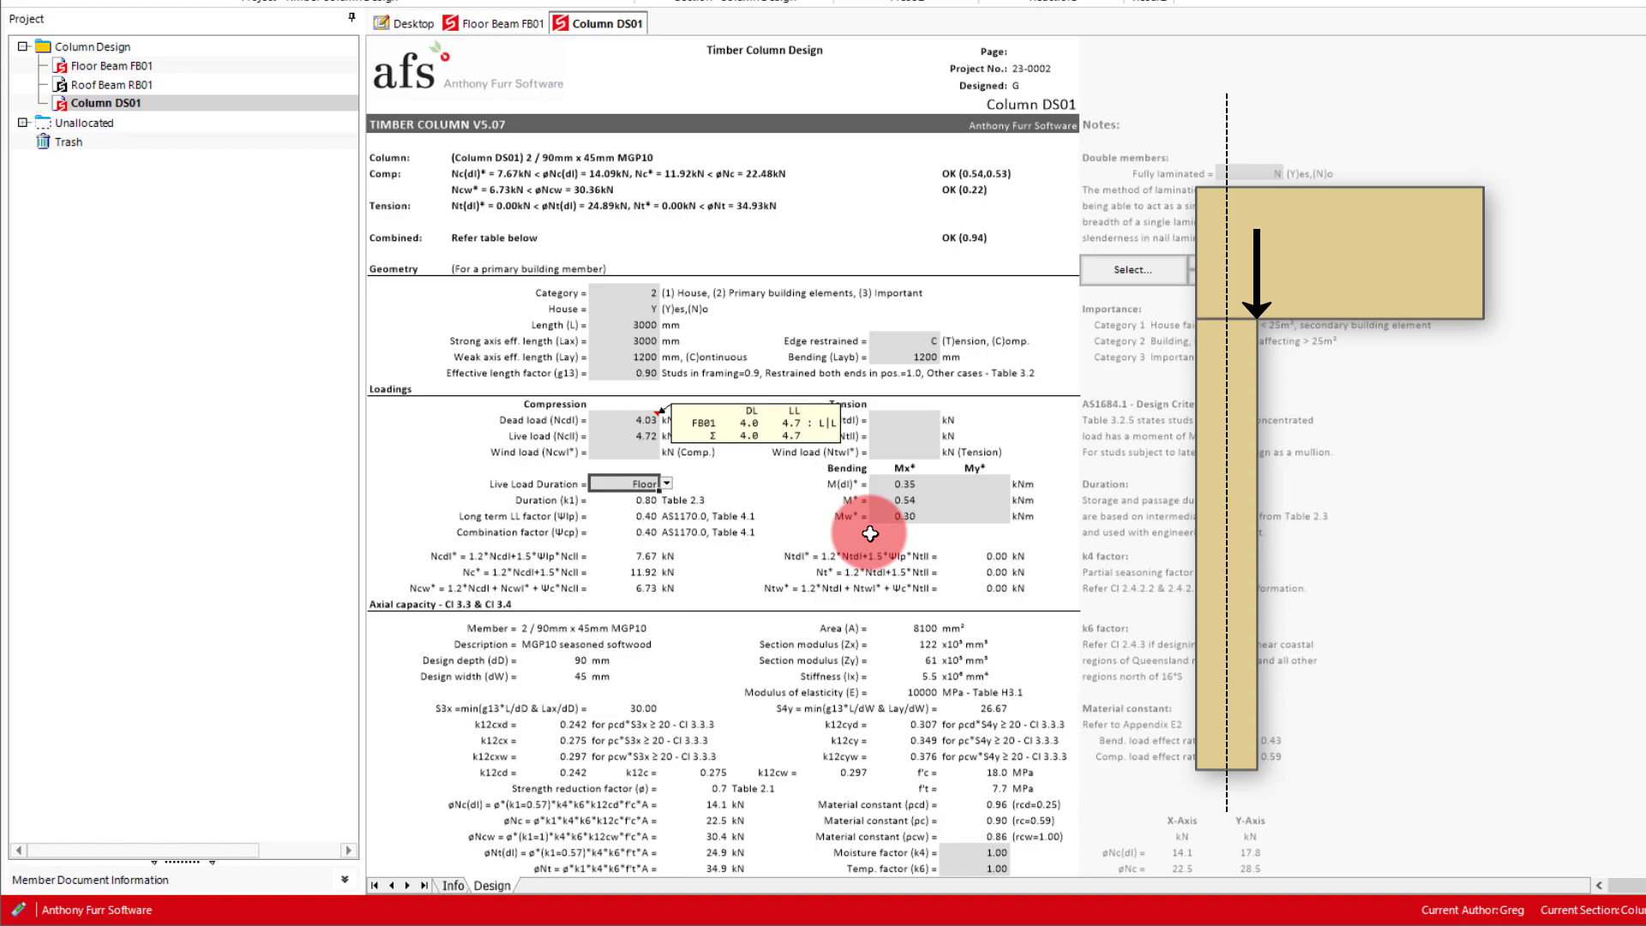
double_click(905, 483)
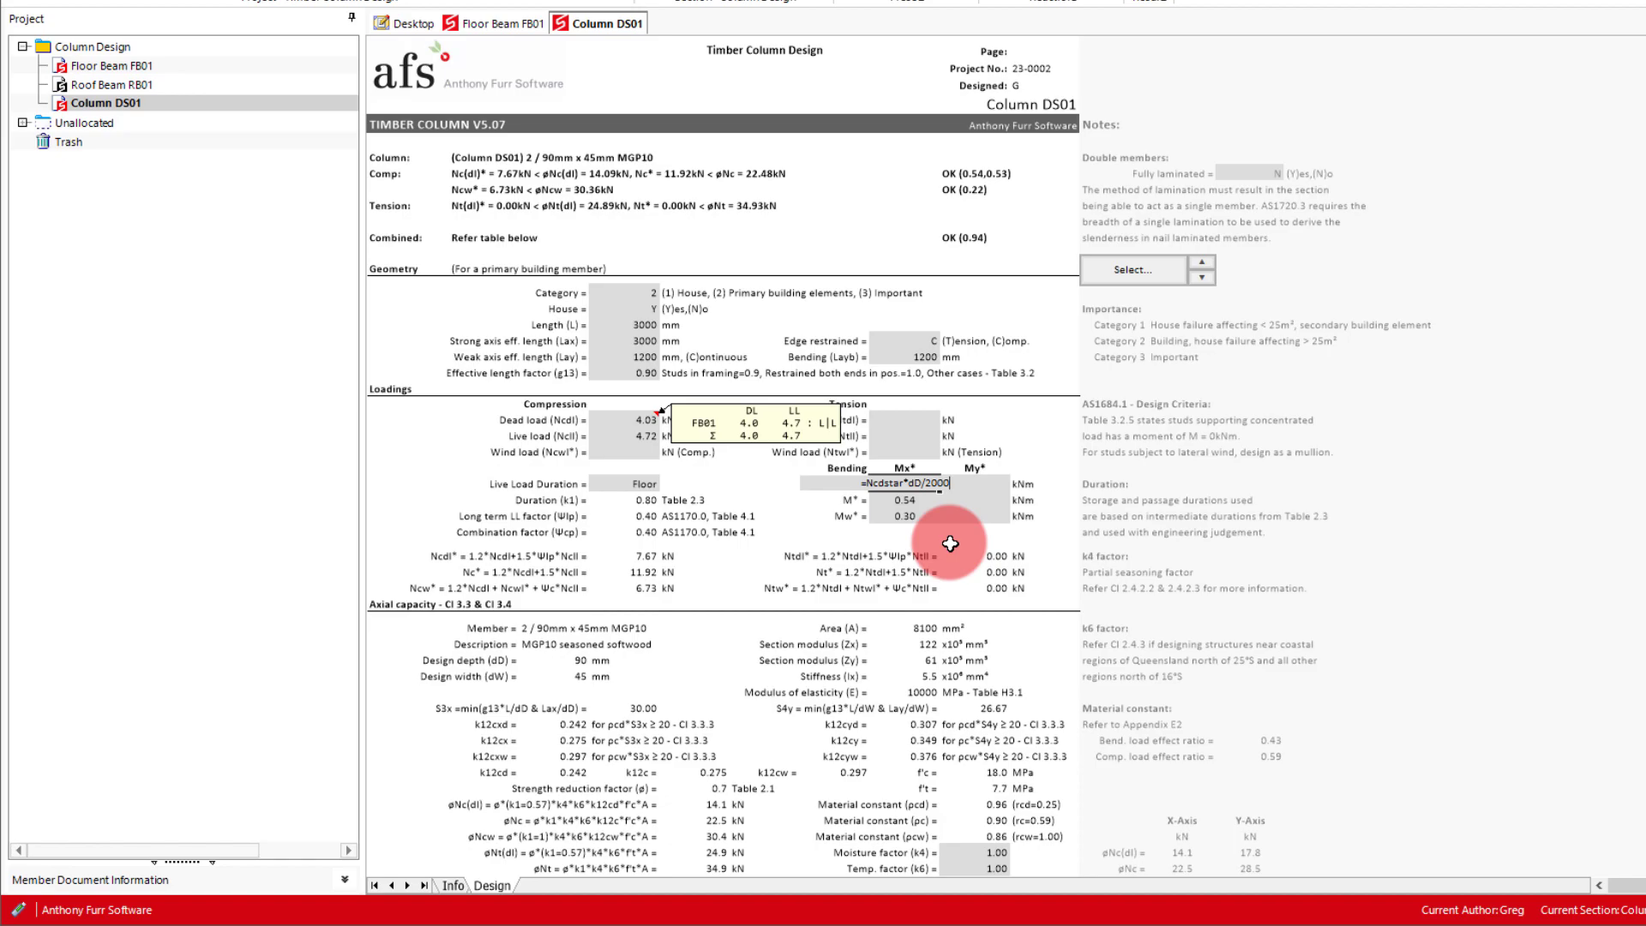
key("Return")
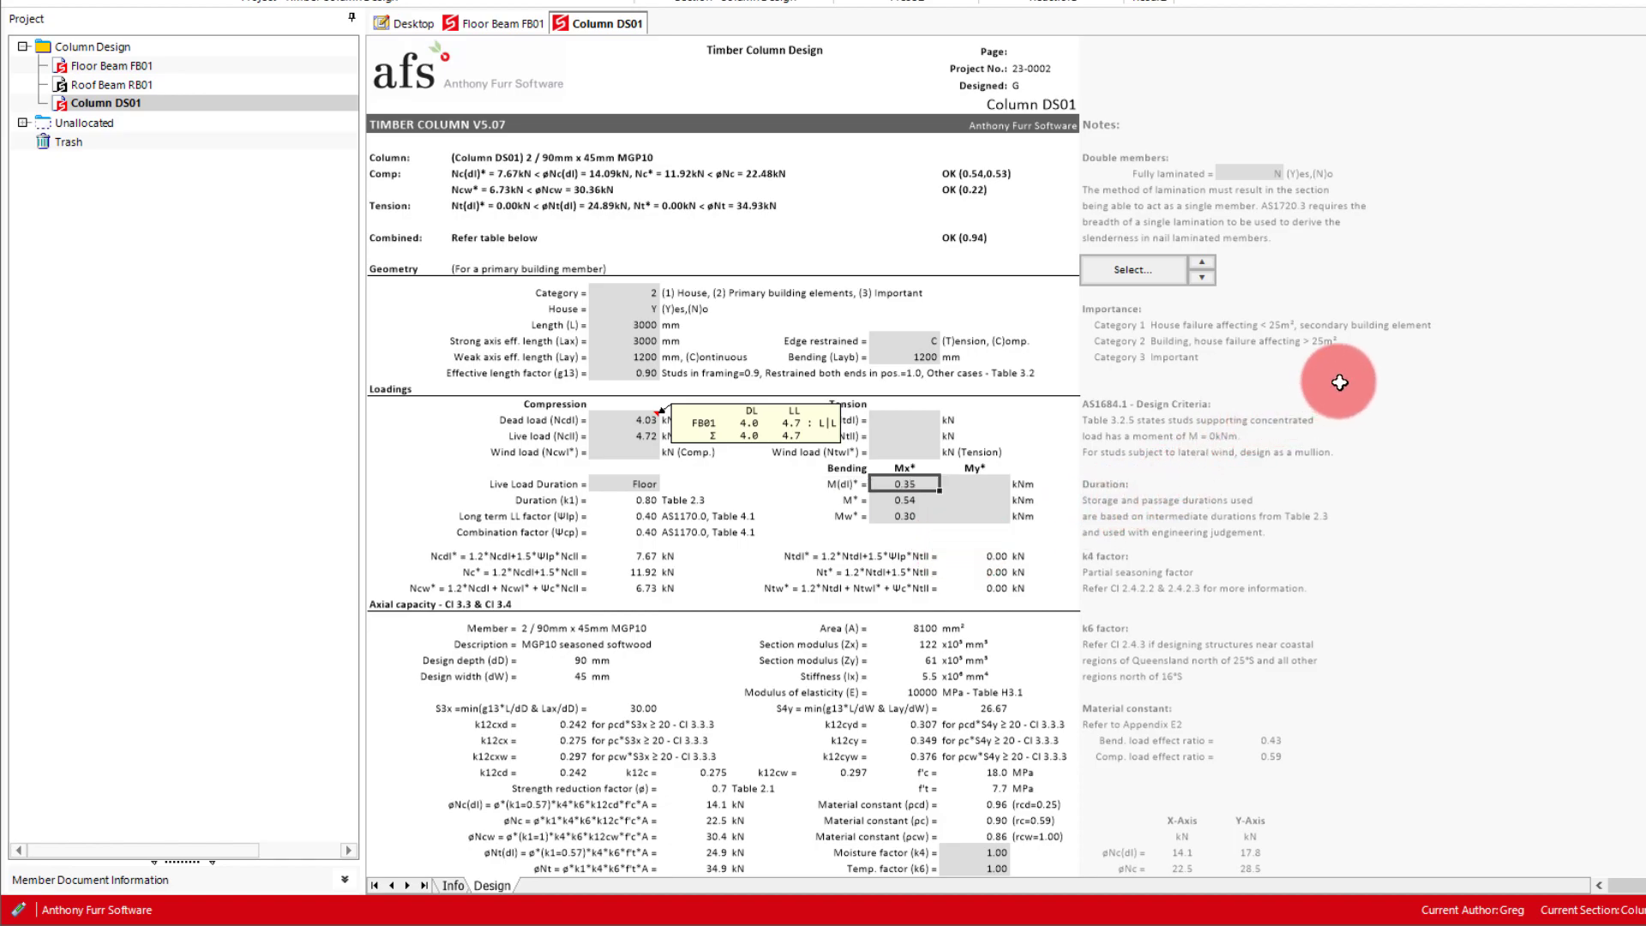
scroll(1340, 382, "down", 5)
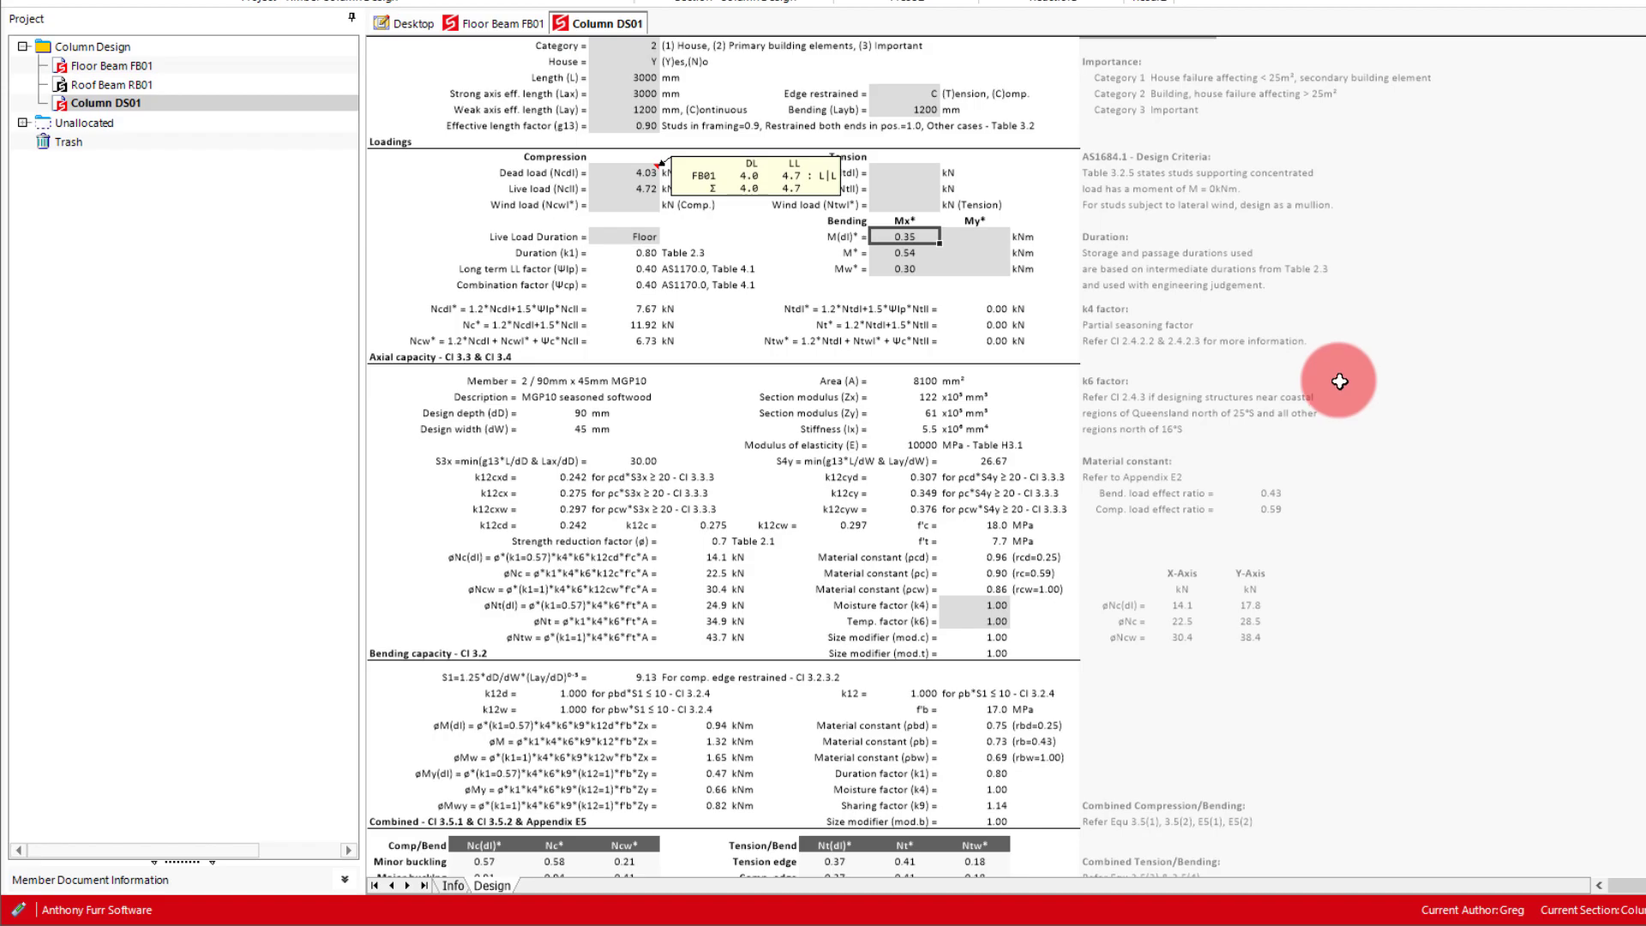
scroll(1427, 380, "down", 2)
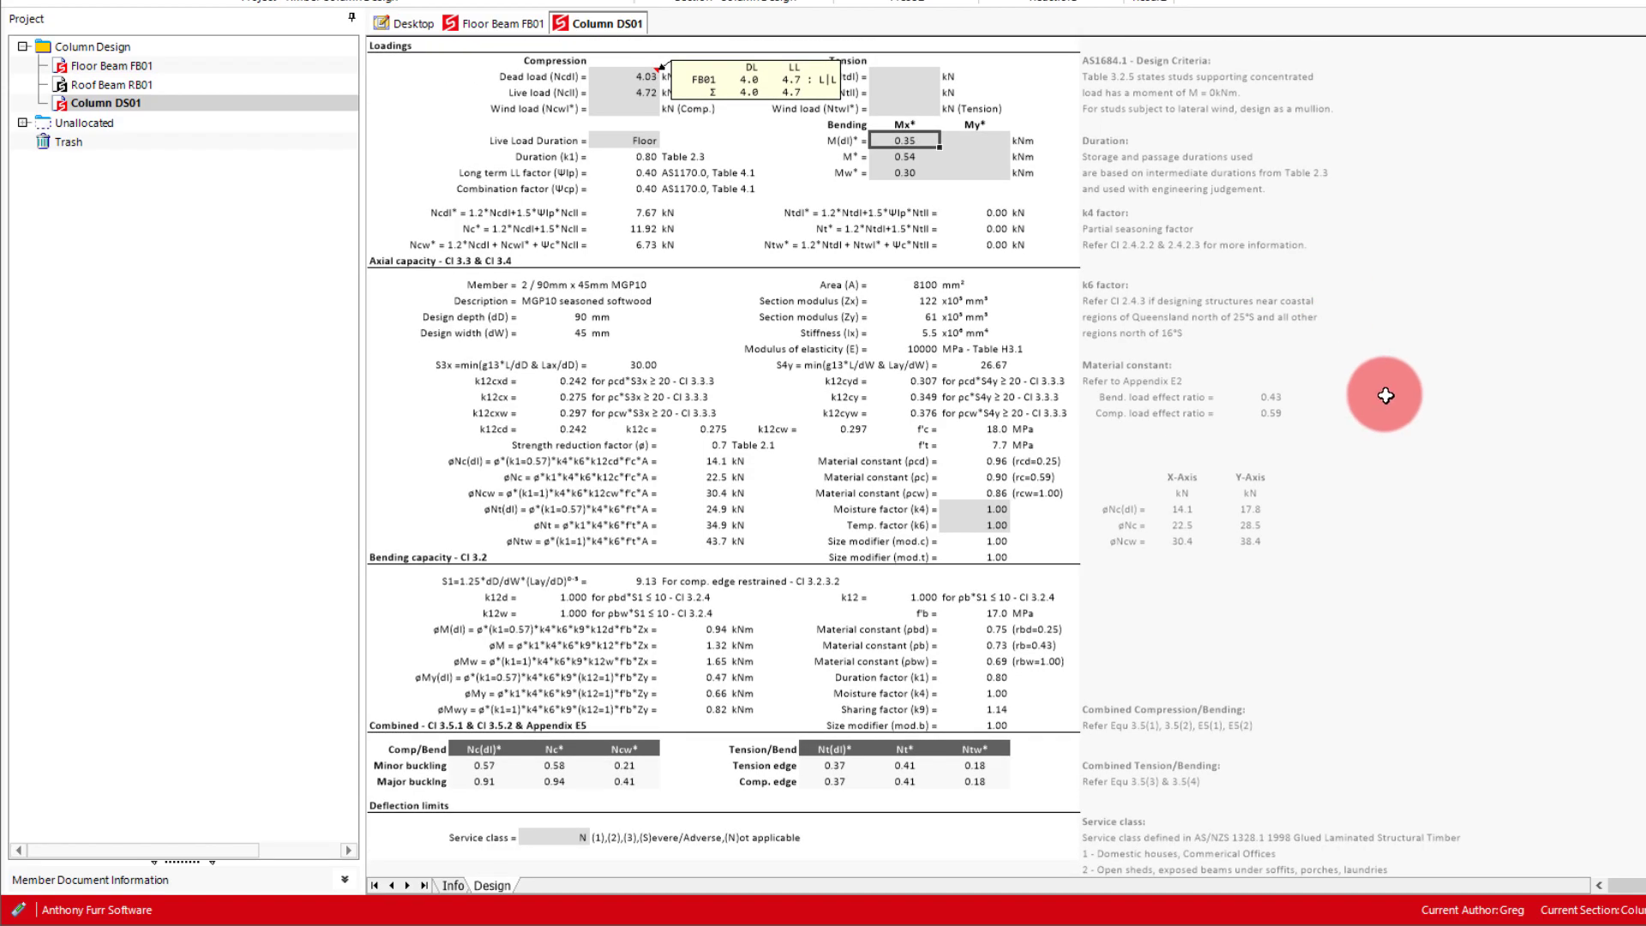
scroll(1386, 395, "up", 7)
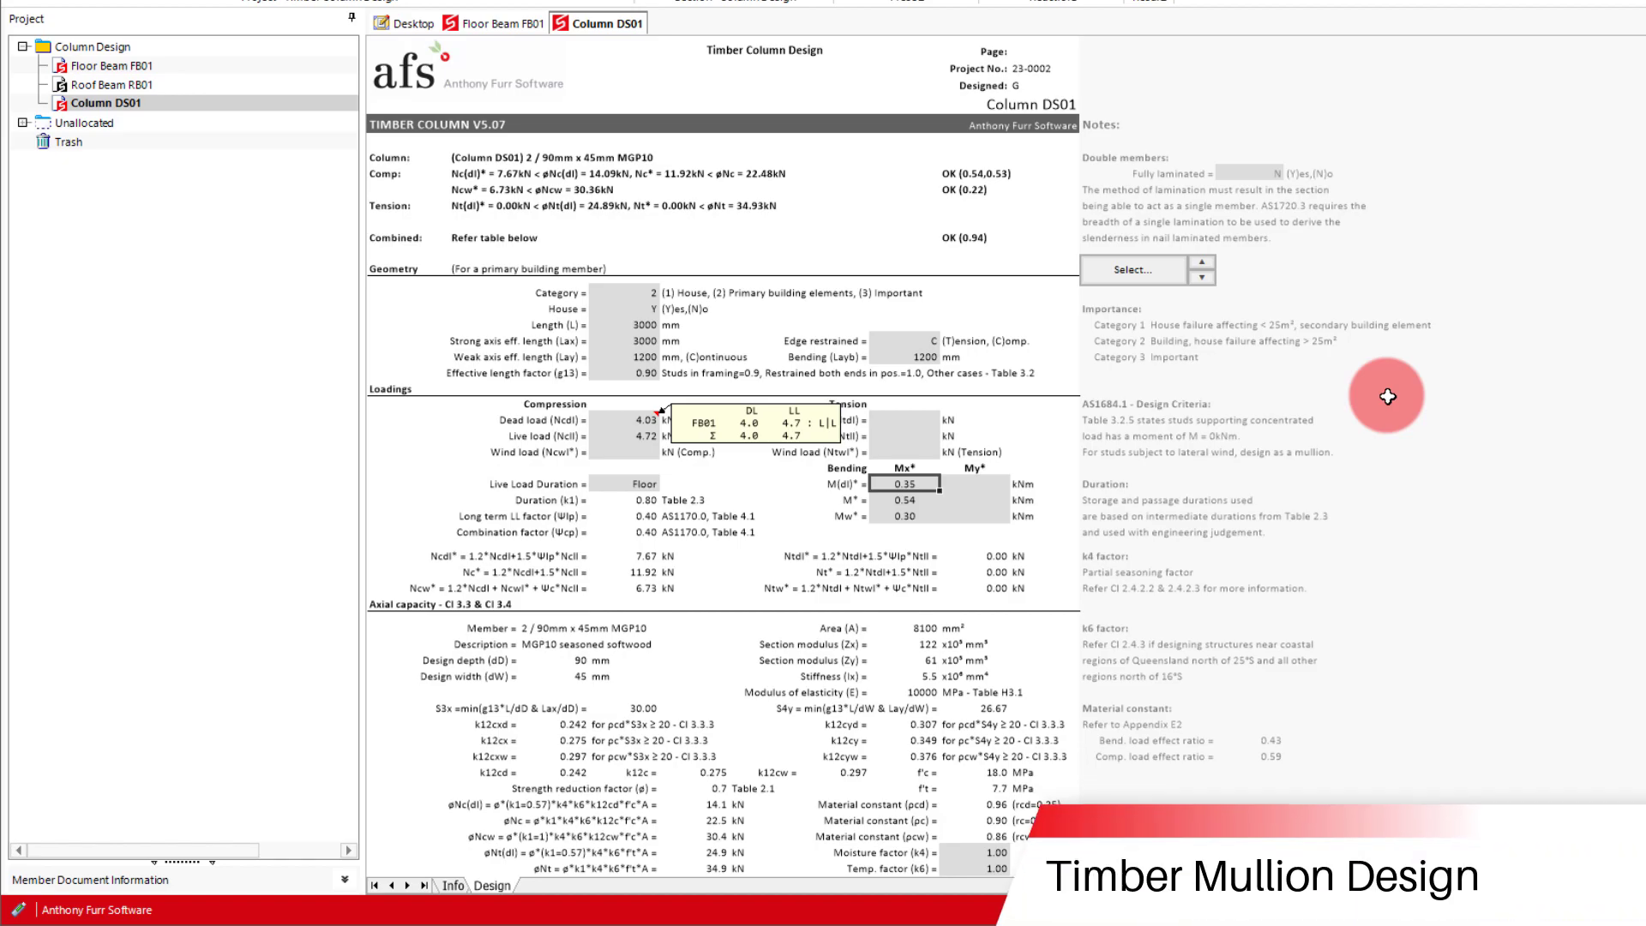
- From the main design menu, create a Timber Mullion design and accept the name Mullion M01
left_click(404, 23)
left_click(1271, 365)
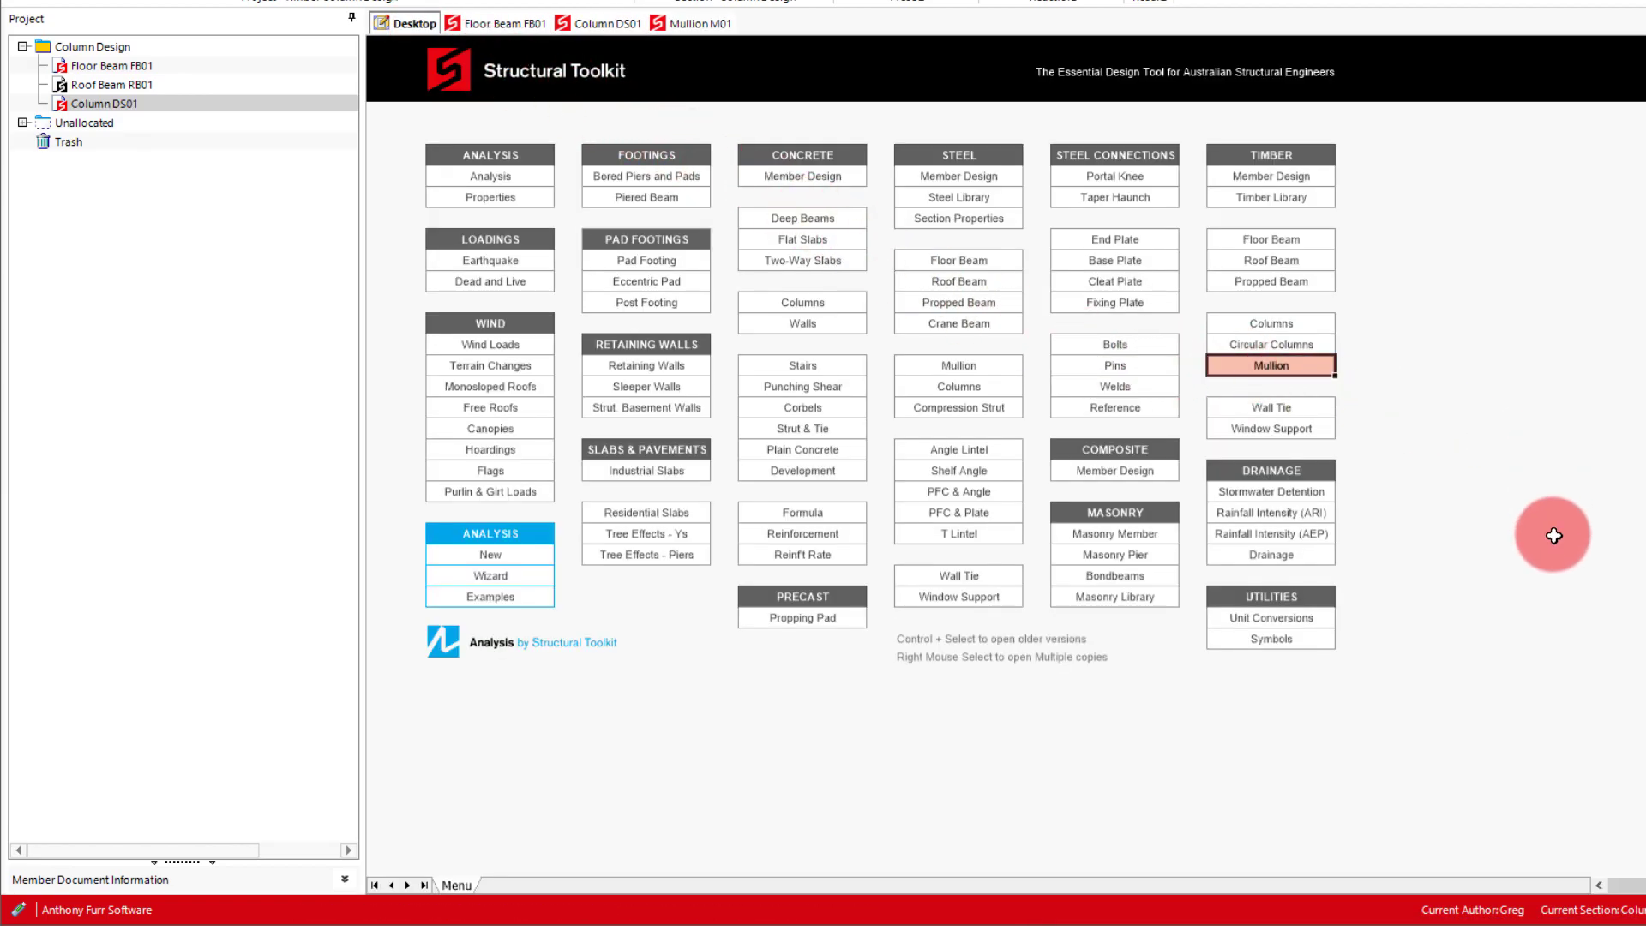
left_click(1049, 431)
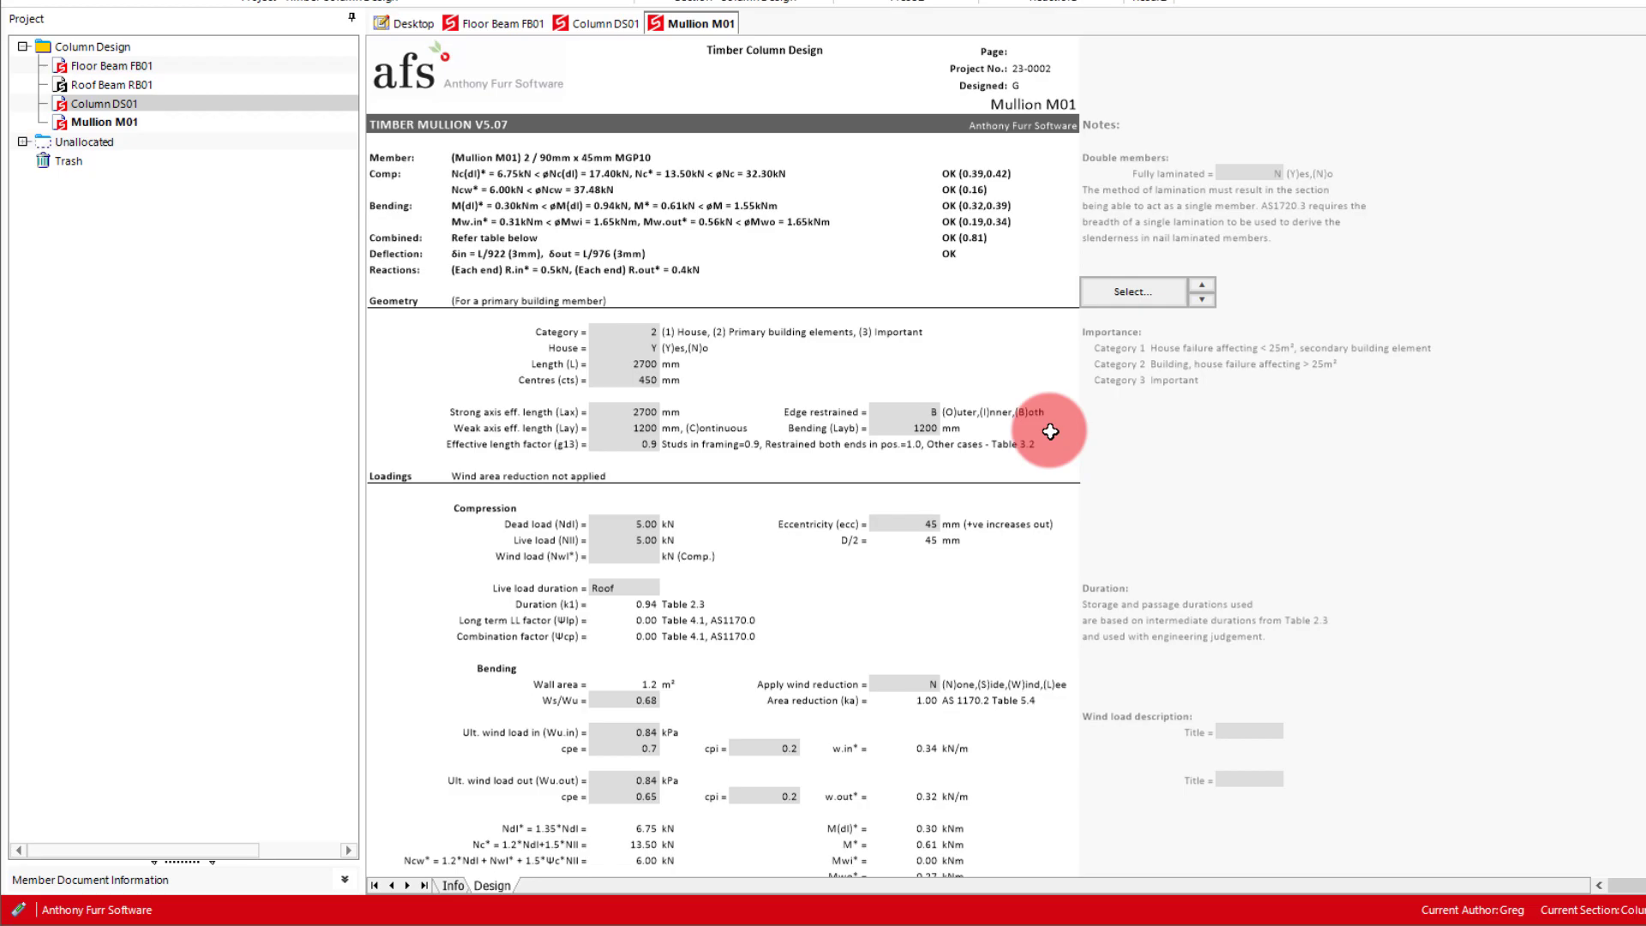
scroll(1294, 437, "down", 4)
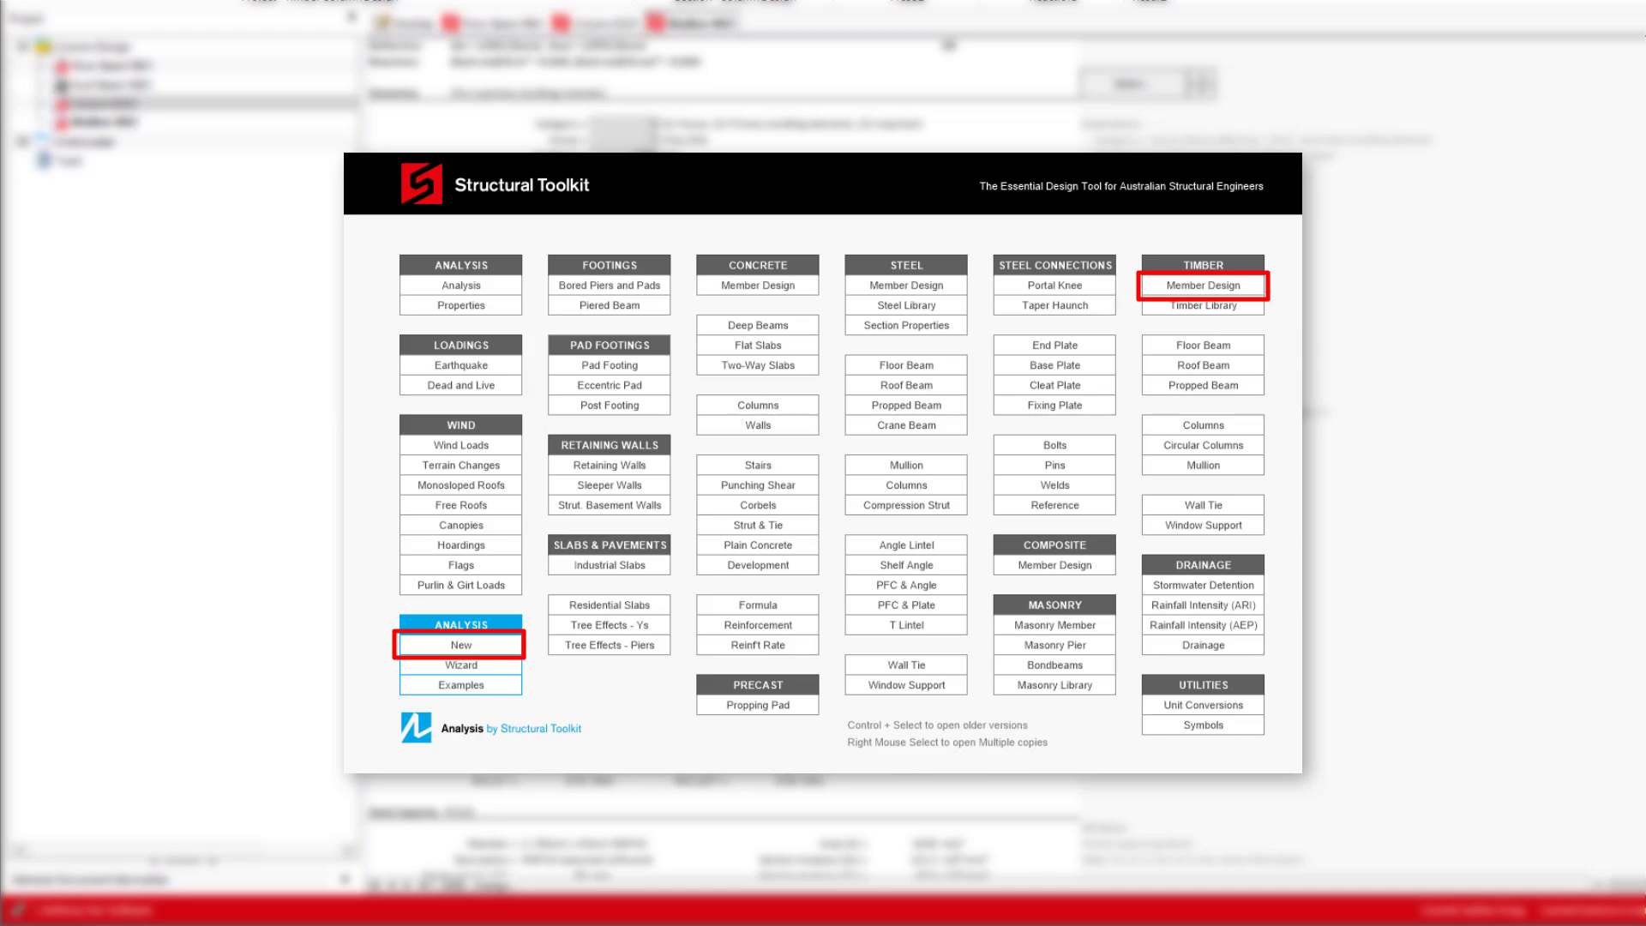
- Scroll Mullion M01's sheet down to the 2.9 mm and 2.8 mm deflections against the 11 mm limit
scroll(1137, 618, "down", 10)
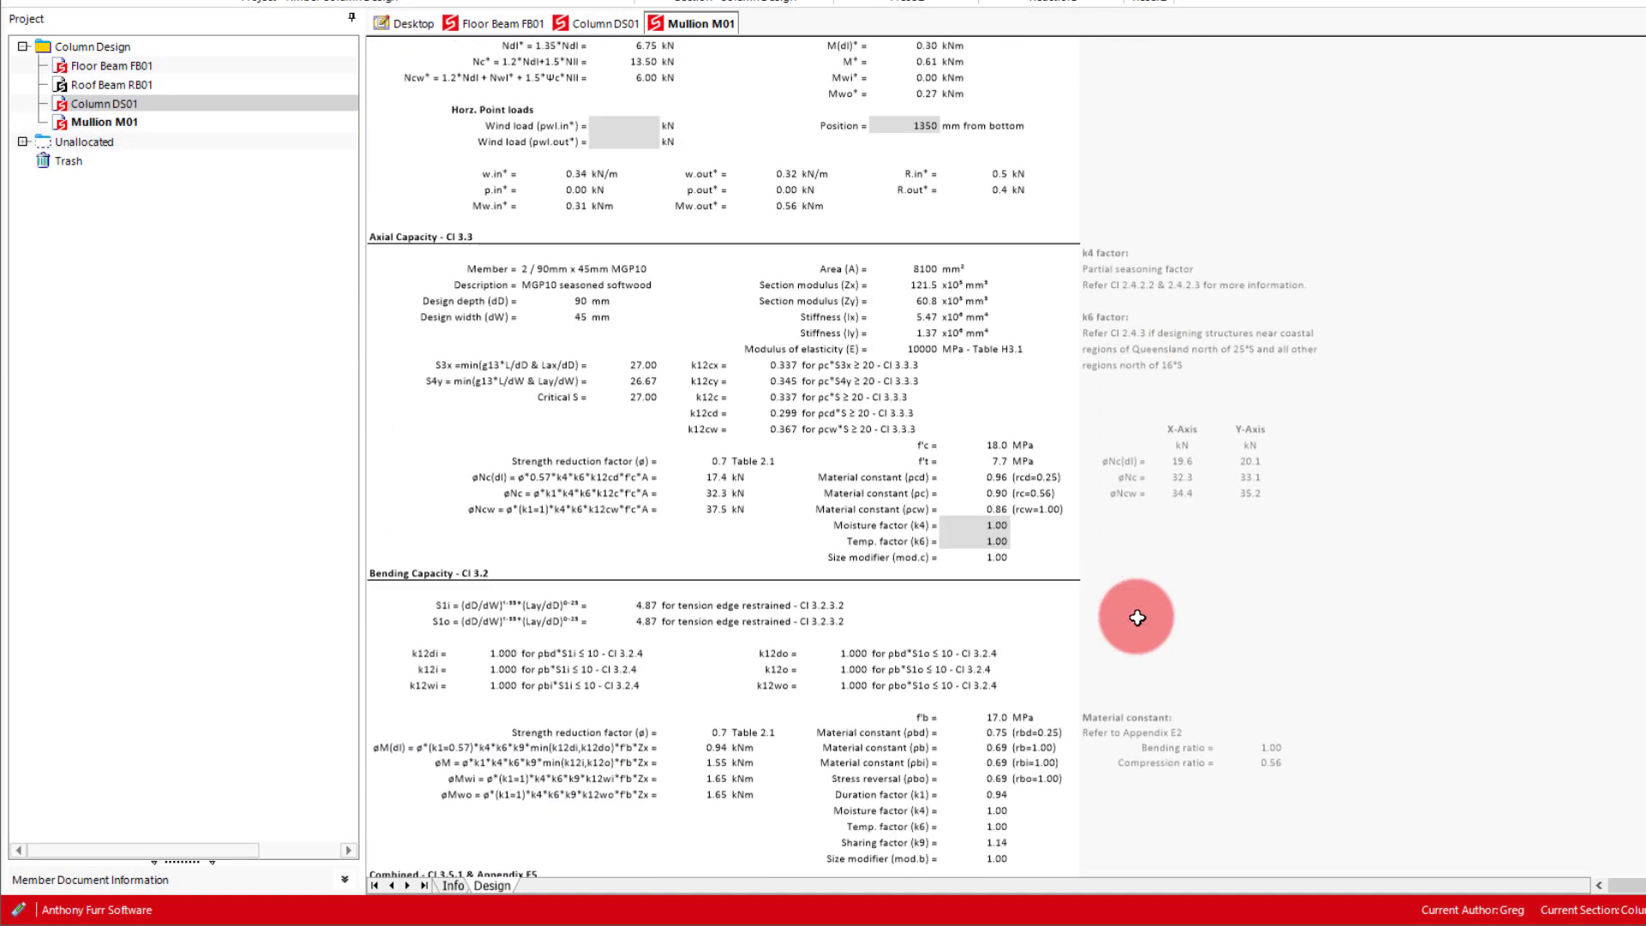
scroll(1138, 617, "down", 5)
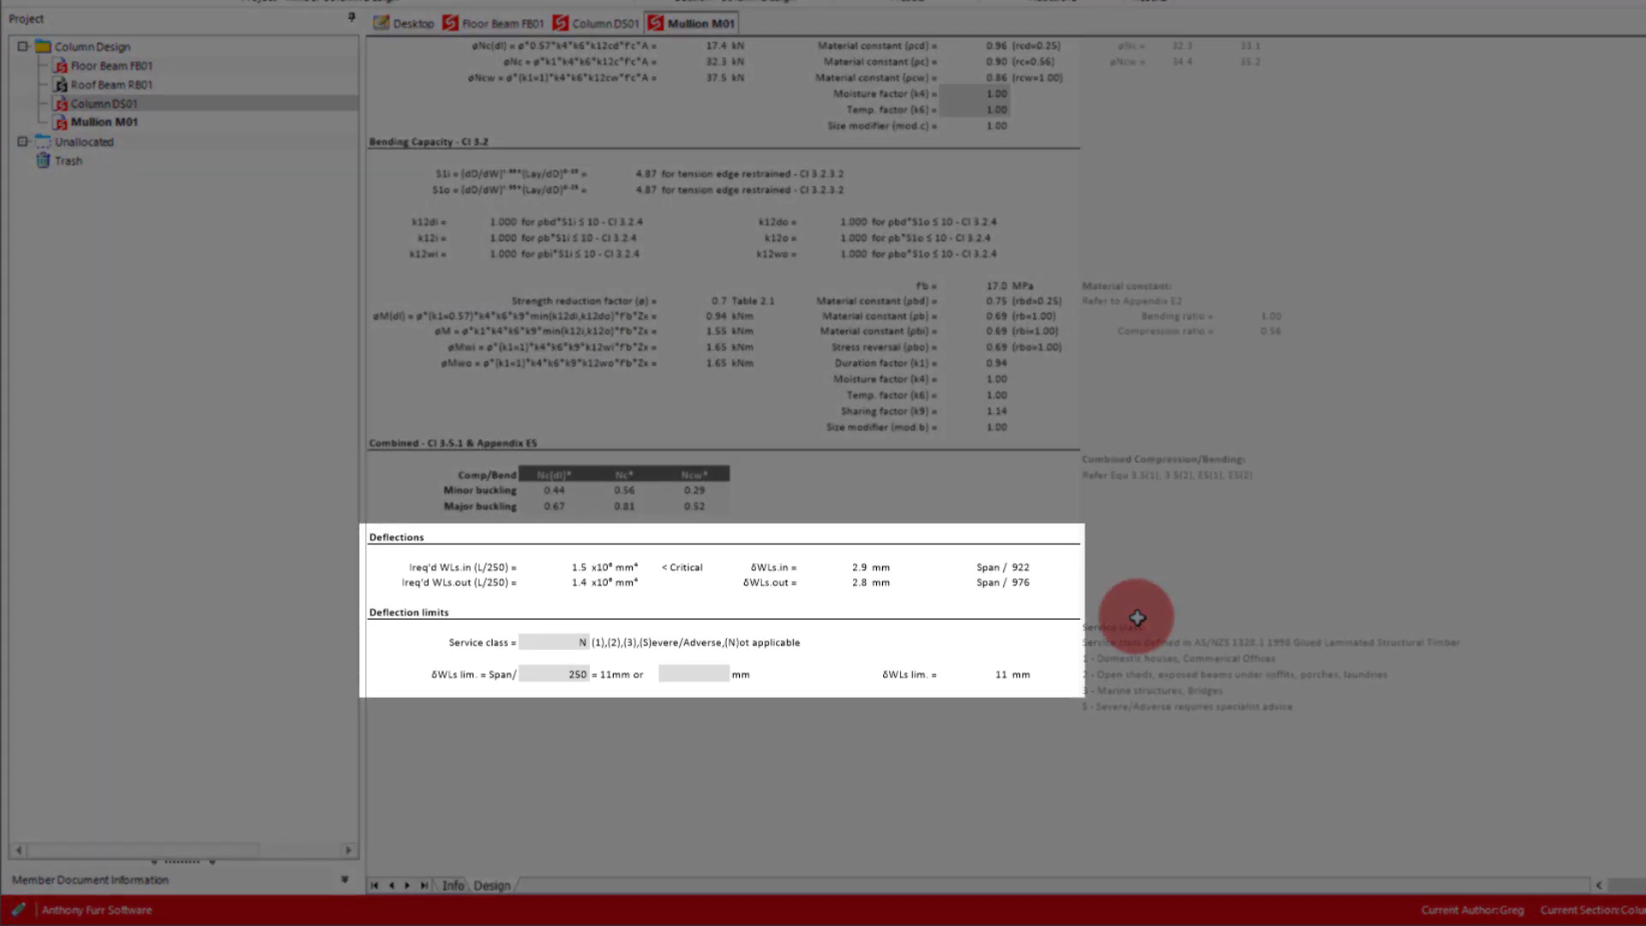